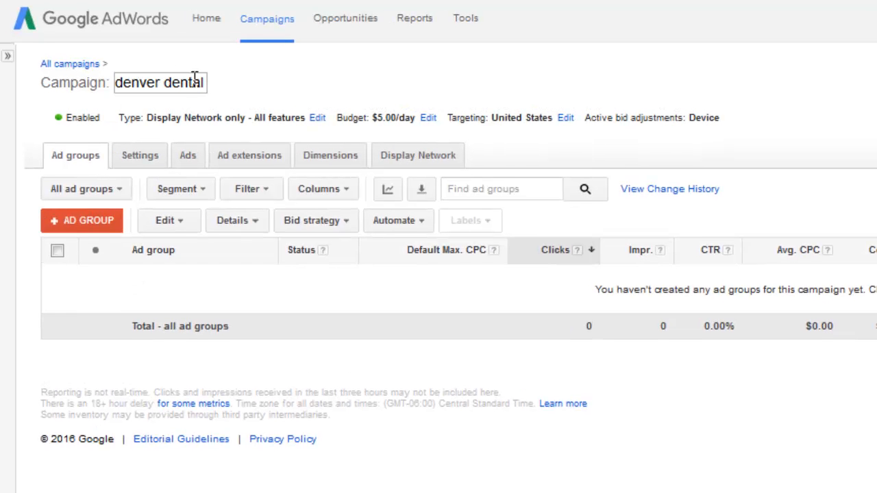
Start a new ad group in the denver dental campaign and name it keywords-denver
left_click(76, 216)
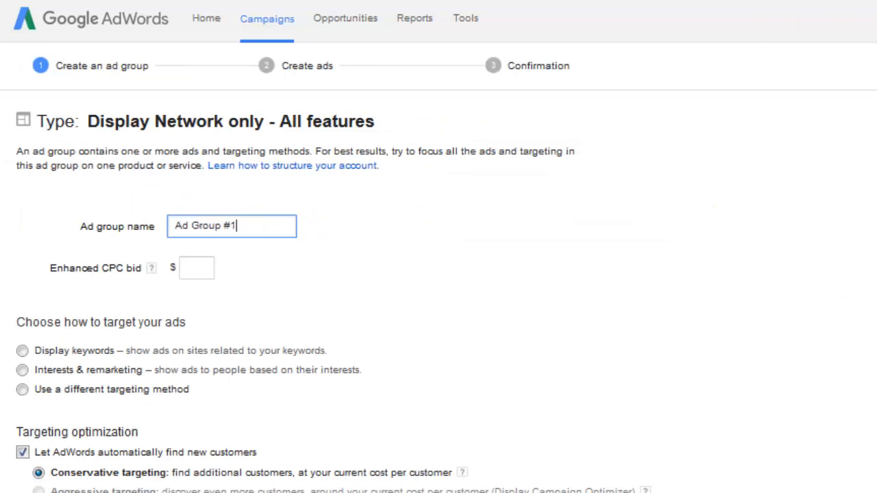
left_click(236, 225)
left_click_drag(265, 222, 124, 226)
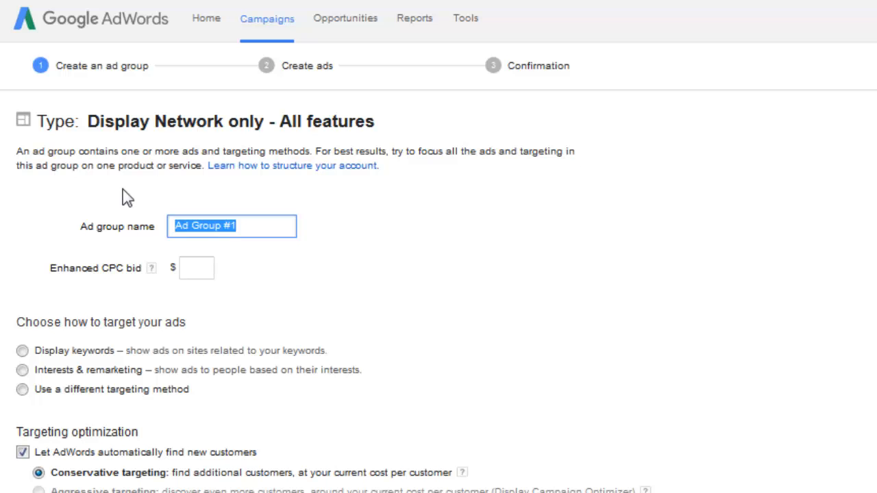
type("keywords-de")
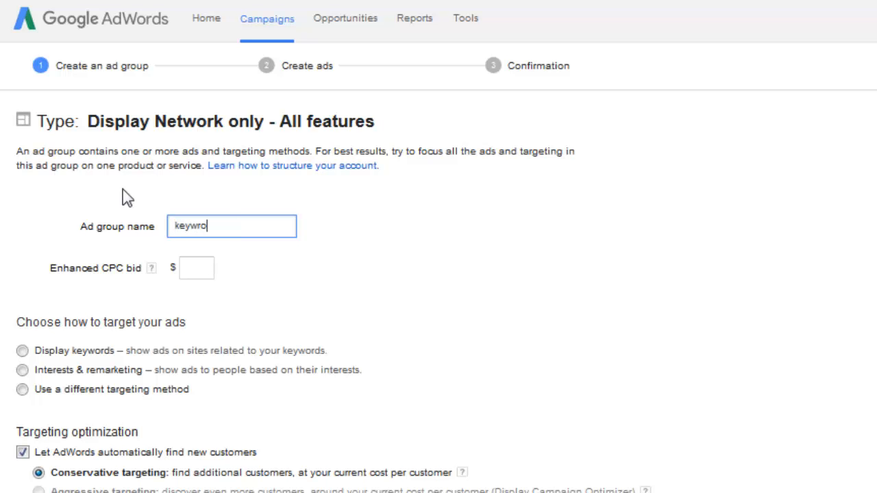
type("nver")
Set the ad group's enhanced CPC bid to $.31
left_click(195, 272)
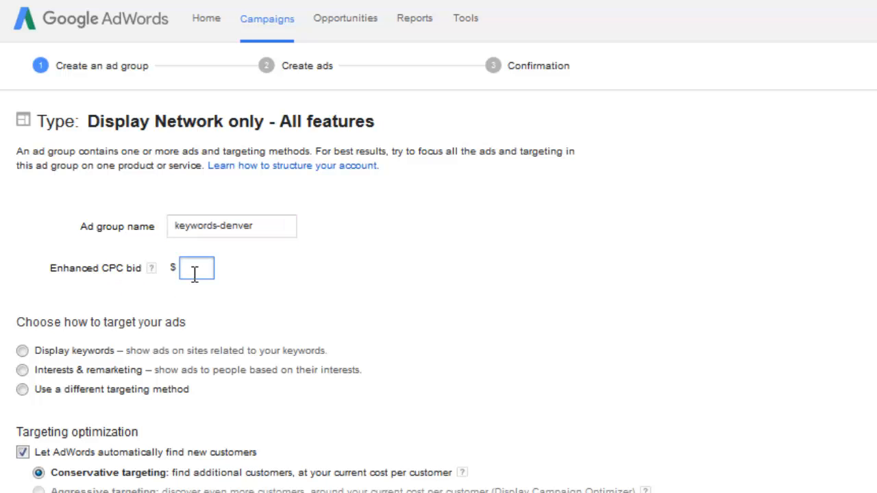
type(".31")
left_click(378, 324)
left_click(210, 276)
Choose display keywords as the targeting method and enter the keyword denver dental
left_click(22, 351)
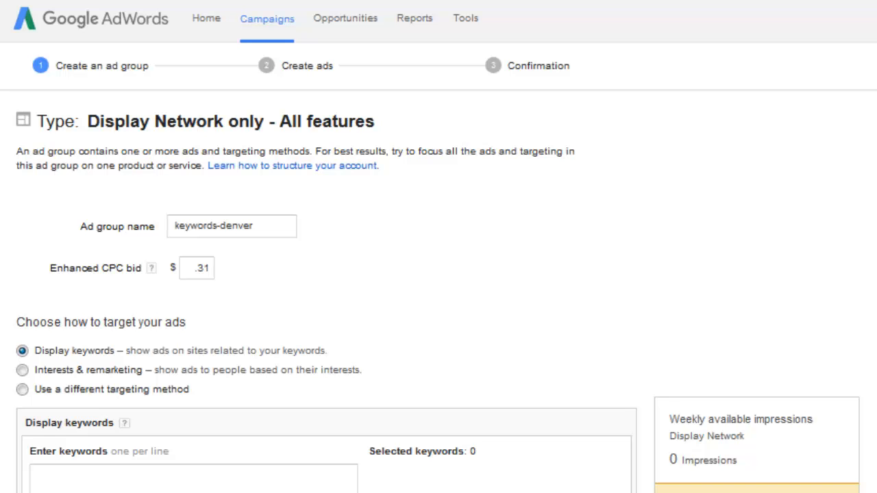
left_click(149, 422)
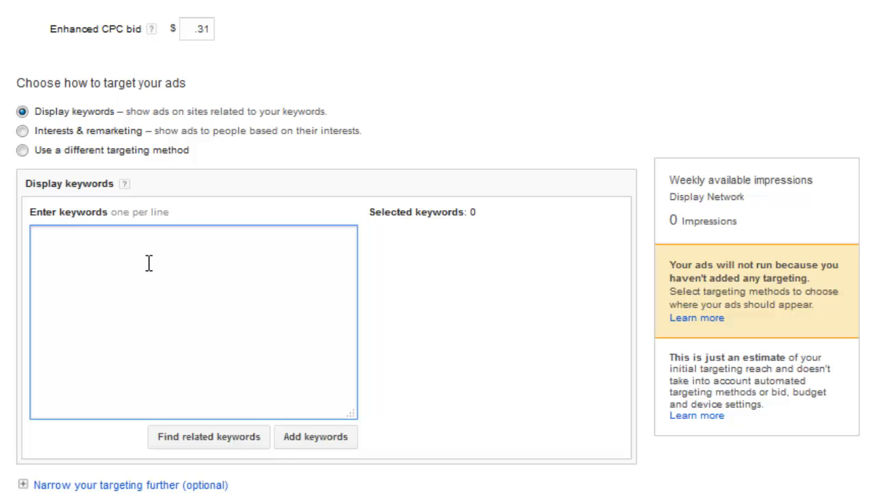
type("denver dental")
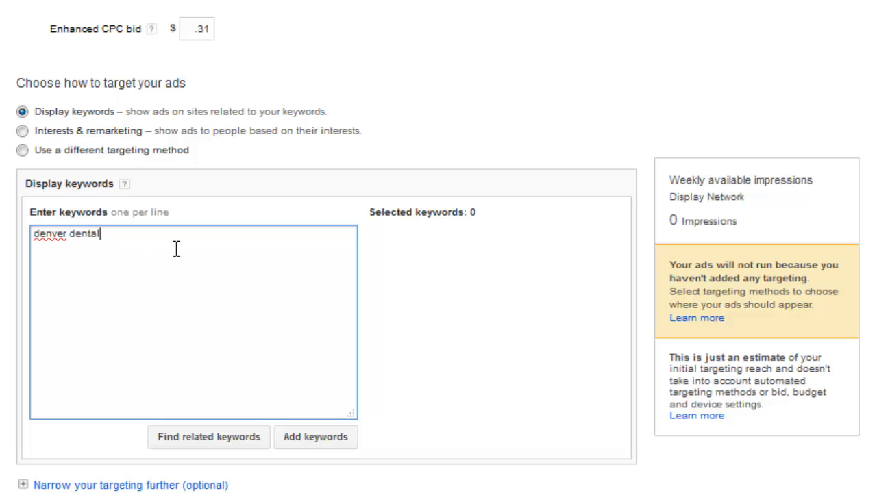
left_click_drag(170, 248, 20, 233)
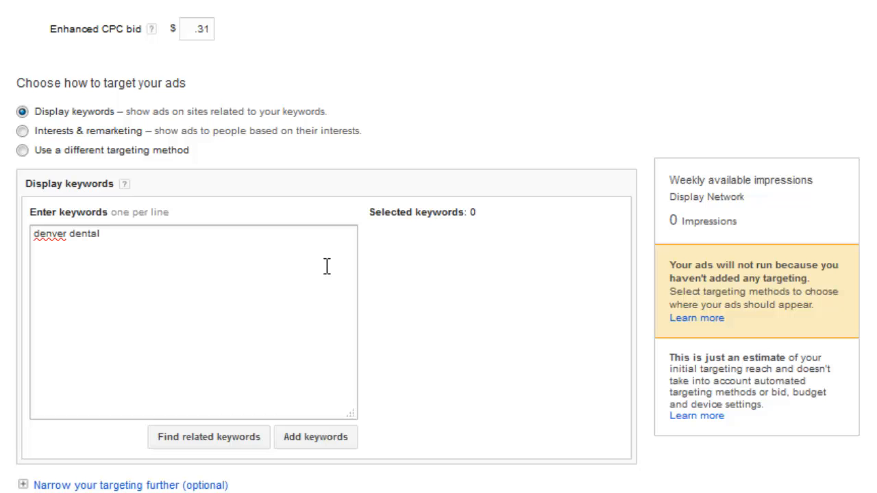
left_click_drag(105, 241, 20, 252)
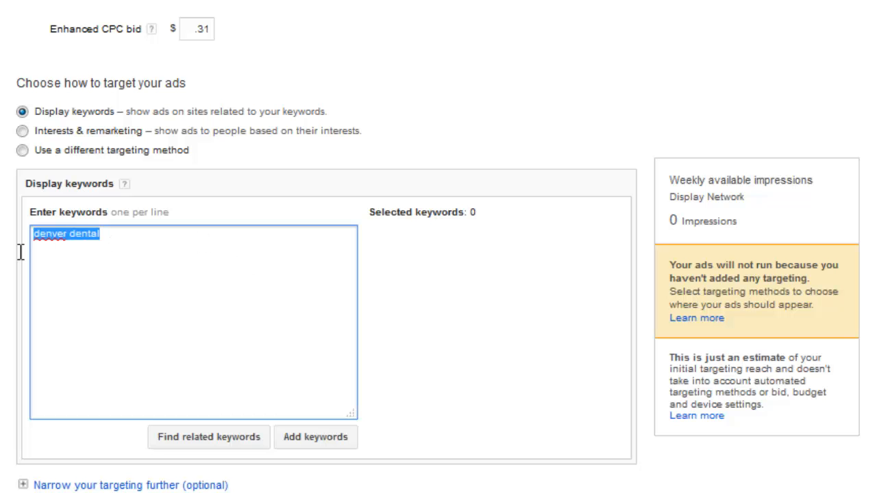
left_click(197, 247)
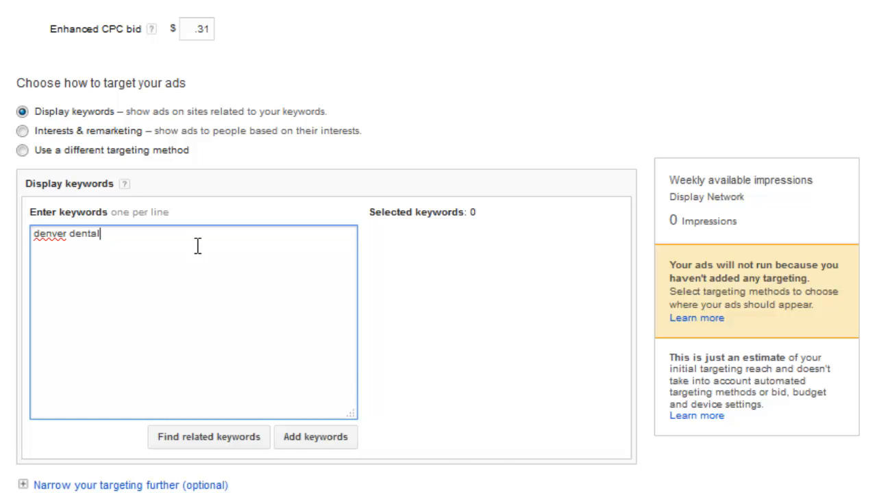
left_click(365, 18)
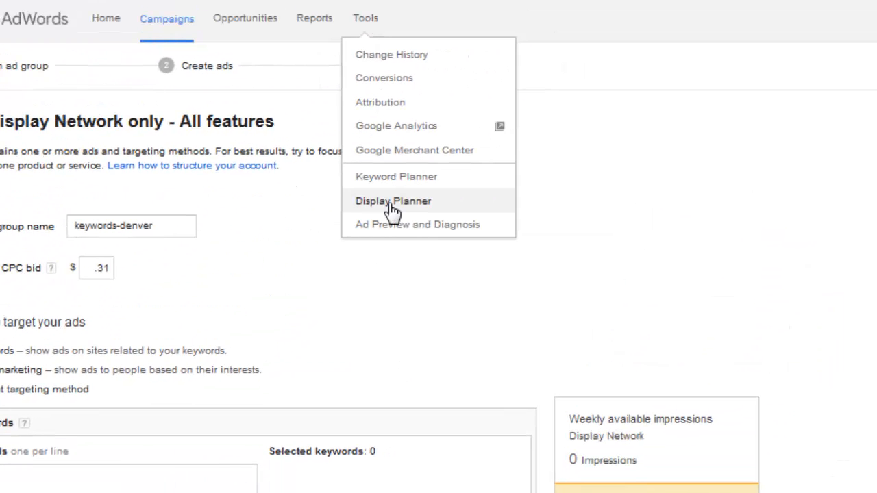
left_click(122, 484)
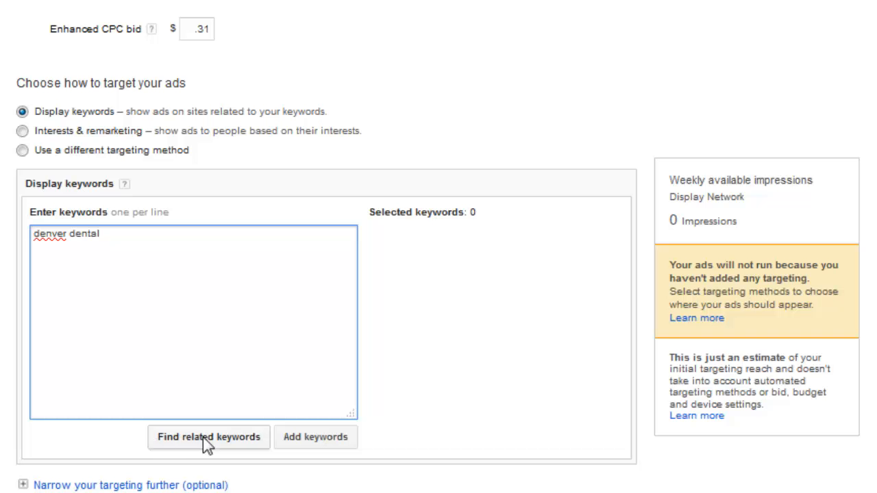
Find keywords related to denver dental and select the suggestion dental implant dentist in
left_click(218, 441)
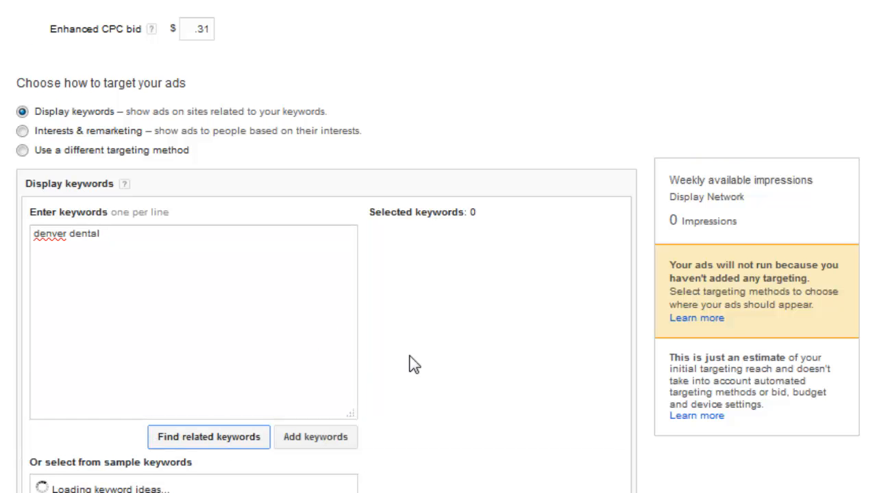
scroll(412, 364, "down", 3)
scroll(415, 364, "down", 2)
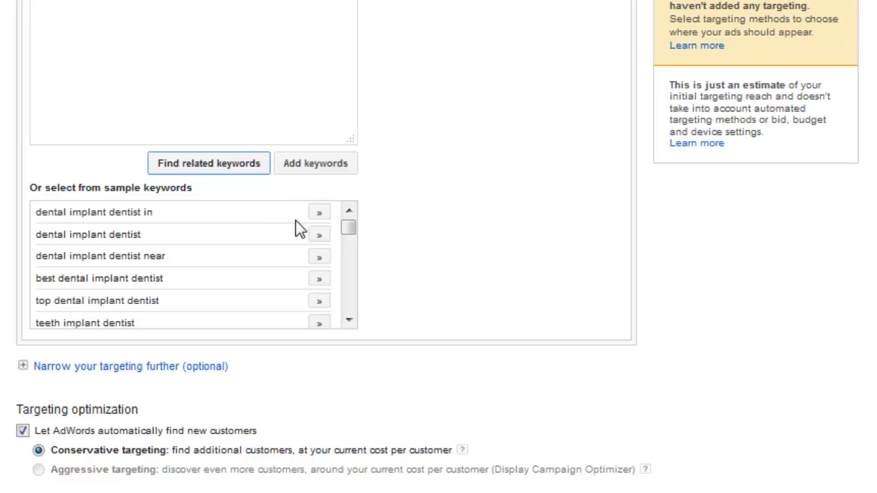
left_click(319, 214)
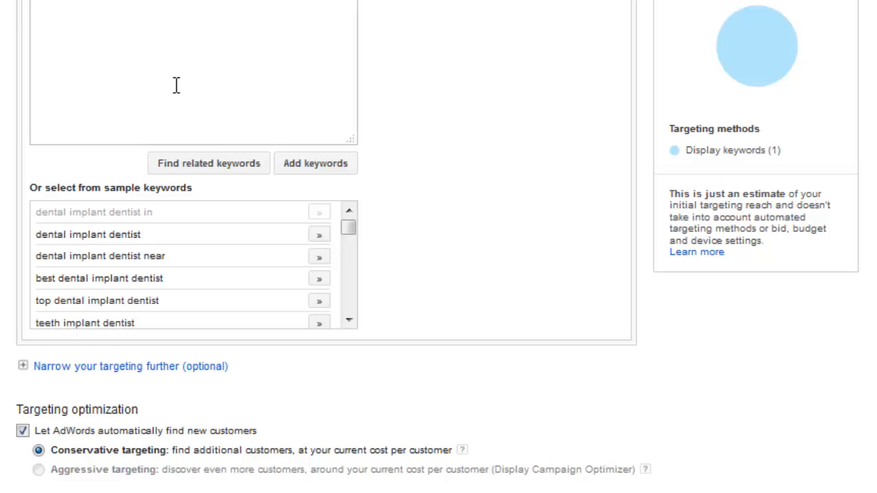
scroll(183, 61, "up", 2)
scroll(184, 62, "up", 2)
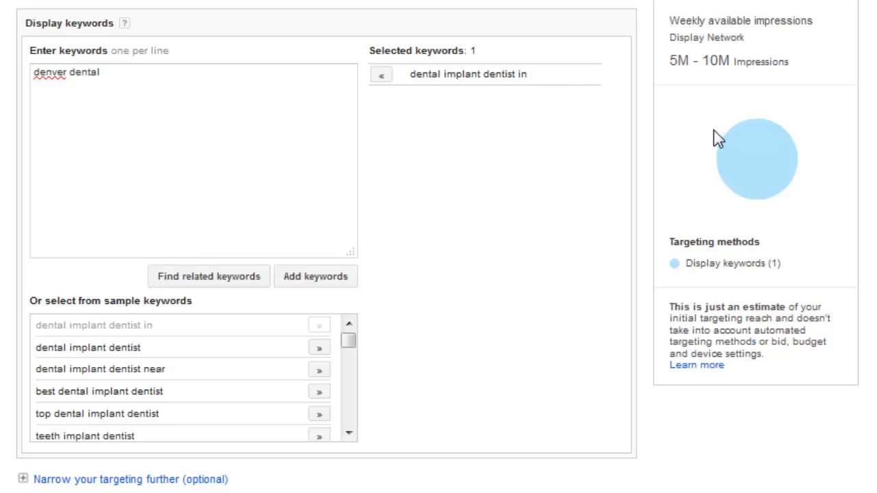
Enter dental and dentist on separate lines below denver dental and add all three to the selected keywords
left_click(288, 162)
scroll(289, 162, "up", 5)
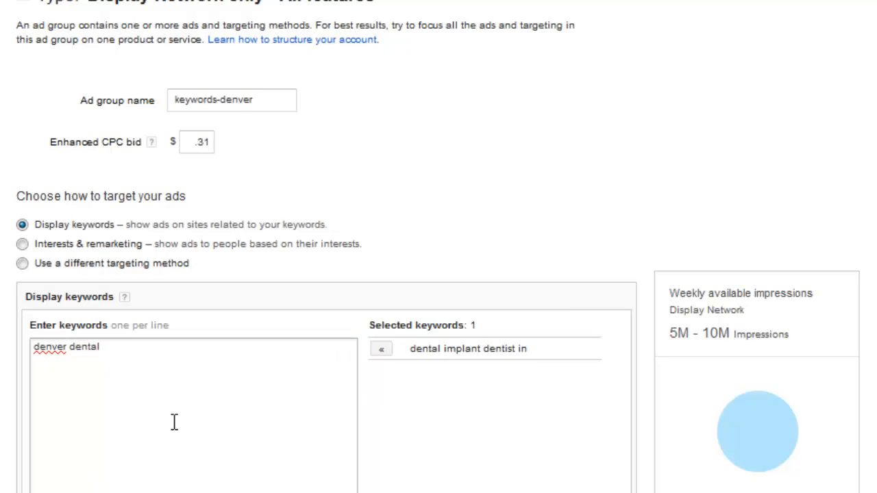
left_click(203, 368)
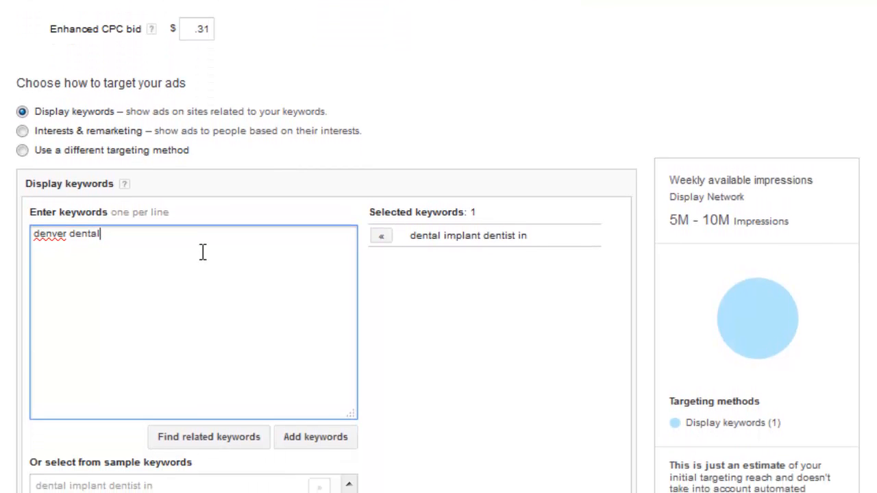
key("Return")
type("dental")
key("Return")
type("dentist")
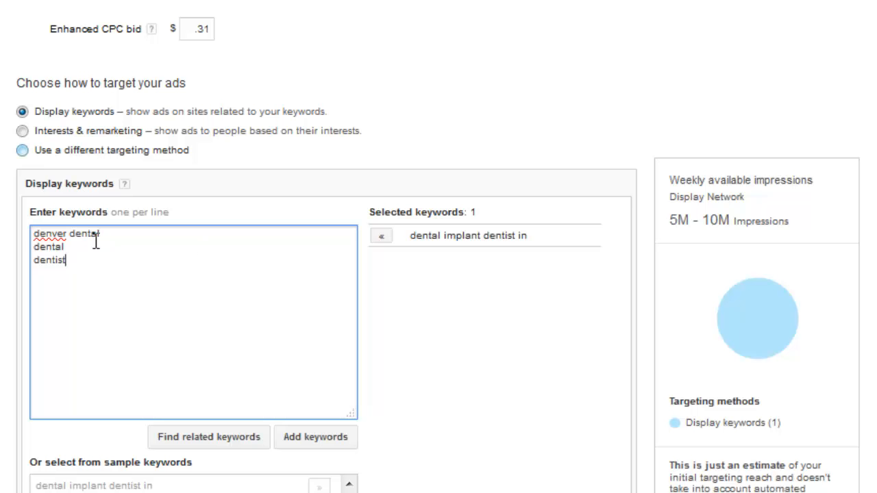
left_click_drag(114, 261, 27, 246)
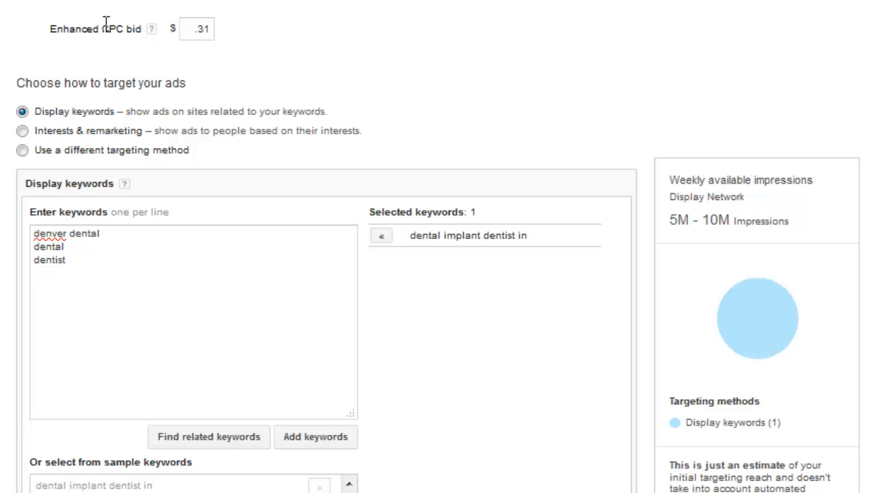
scroll(248, 26, "up", 1)
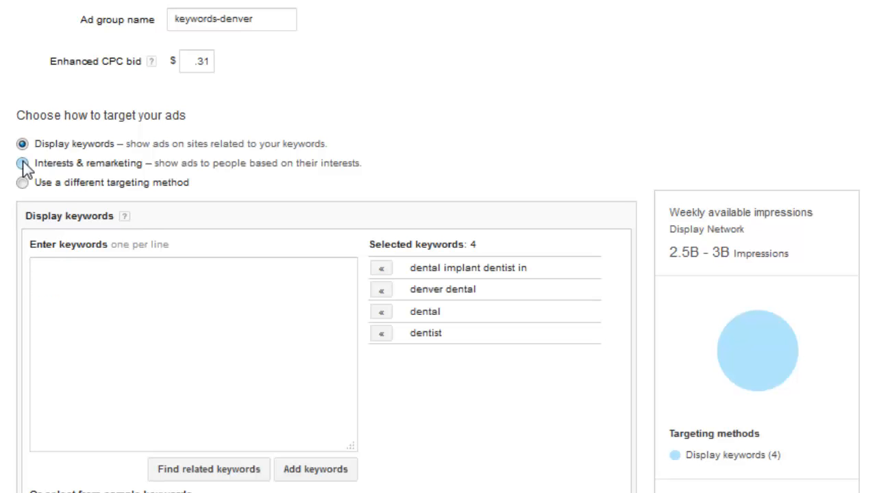
Switch the targeting to Interests & remarketing and search the affinity audiences for dog lovers
left_click(23, 164)
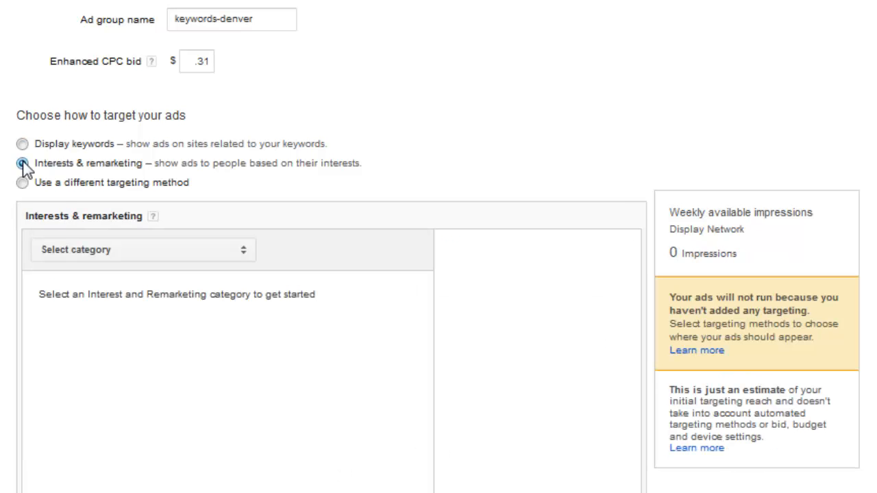
left_click(101, 253)
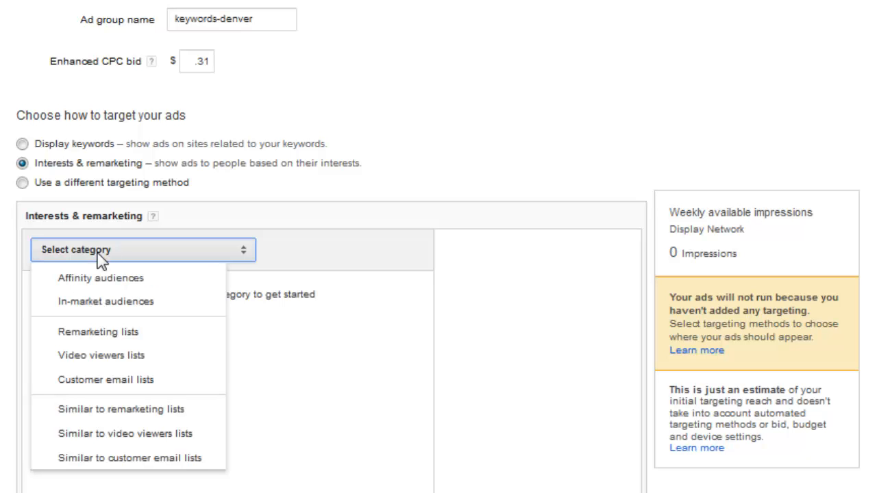
left_click(149, 281)
left_click(149, 286)
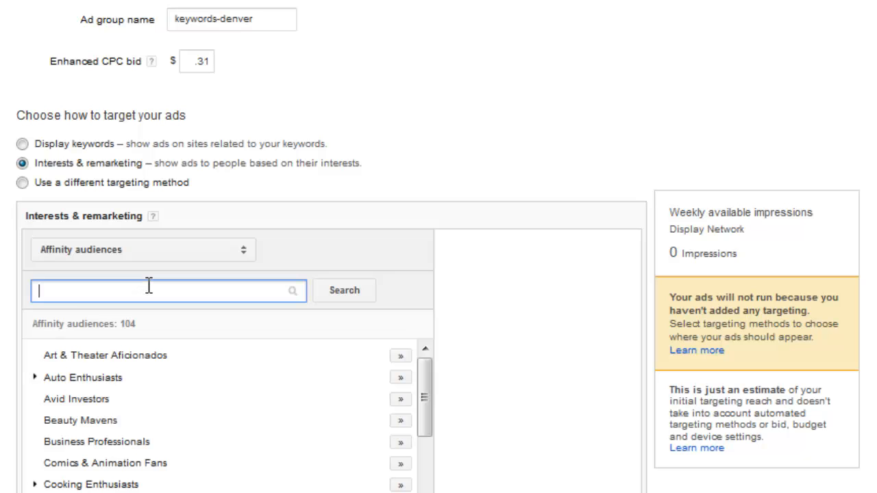
type("dog lovers")
left_click(343, 299)
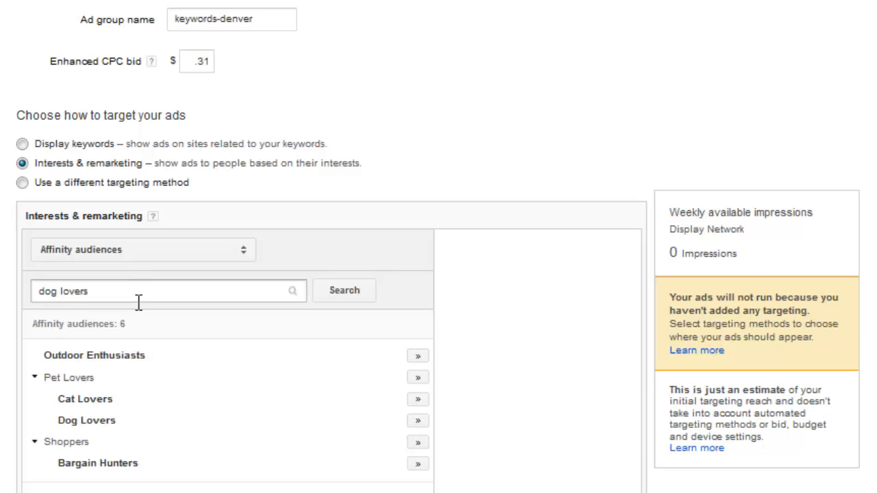
Search the affinity audiences for gamers and look through the matching categories
left_click_drag(138, 302, 4, 290)
type("gam")
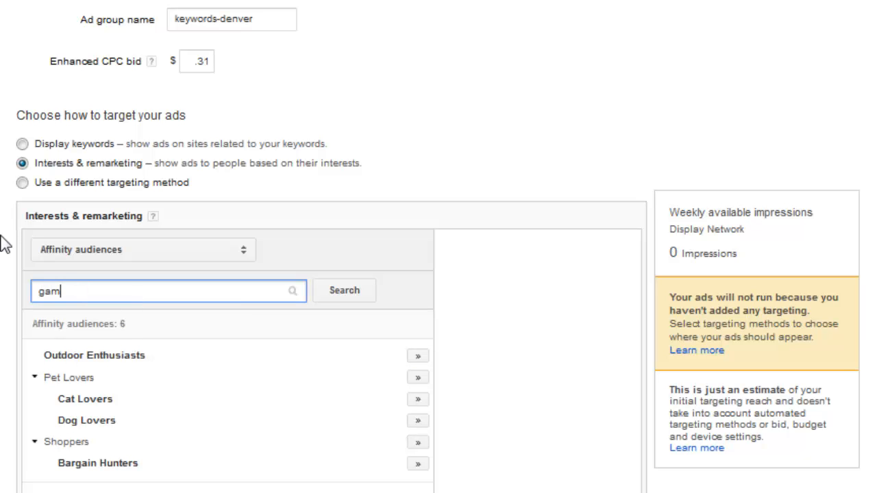
type("ers")
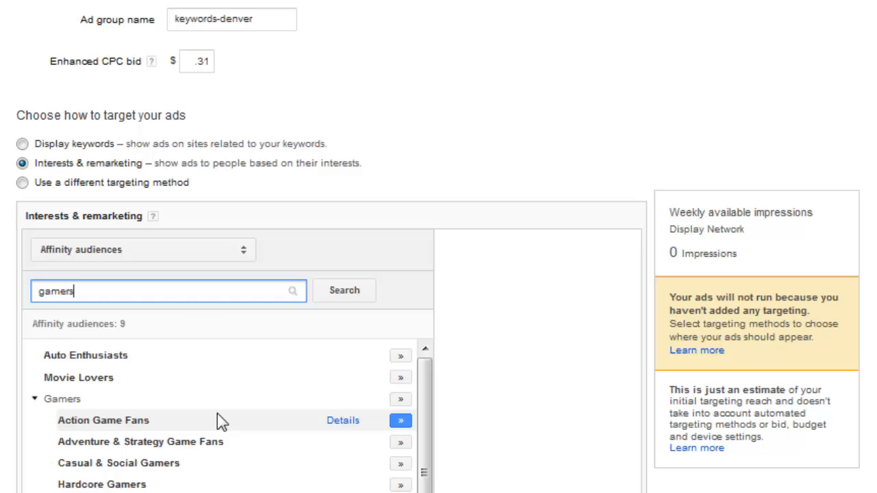
scroll(90, 407, "down", 1)
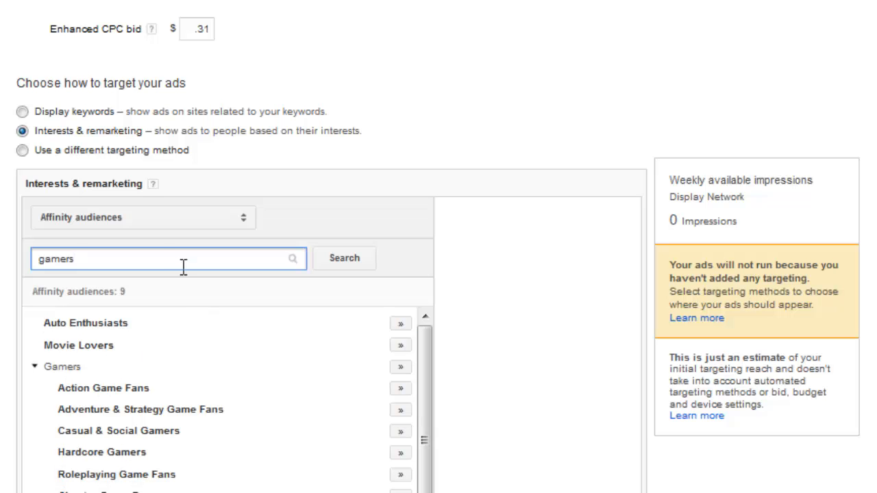
Clear the audience search and change the audience category to In-market audiences
left_click_drag(158, 257, 2, 247)
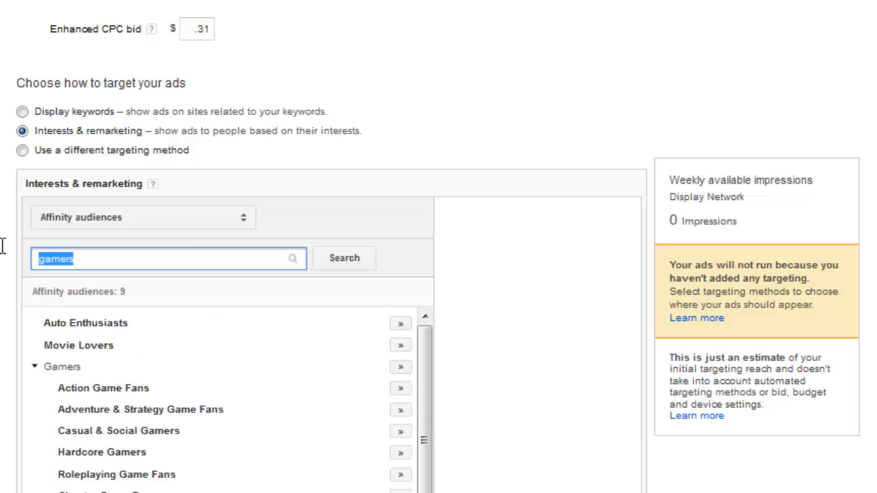
key("BackSpace")
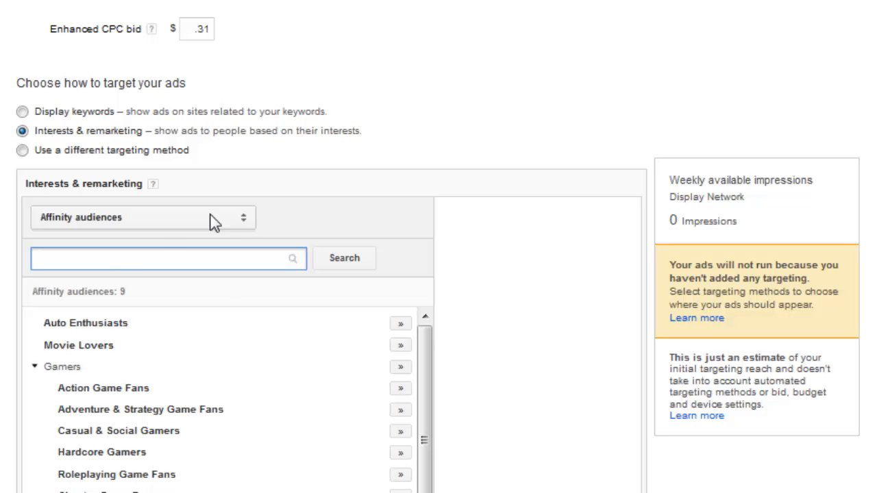
left_click(157, 226)
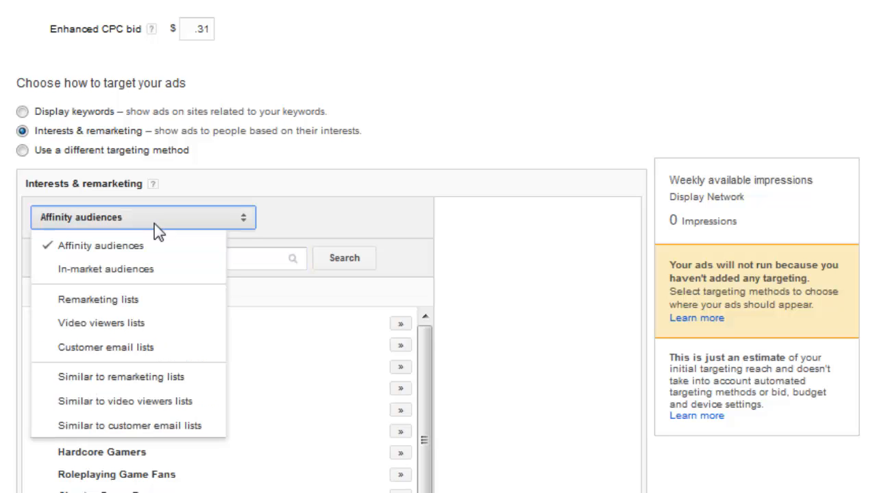
left_click(151, 271)
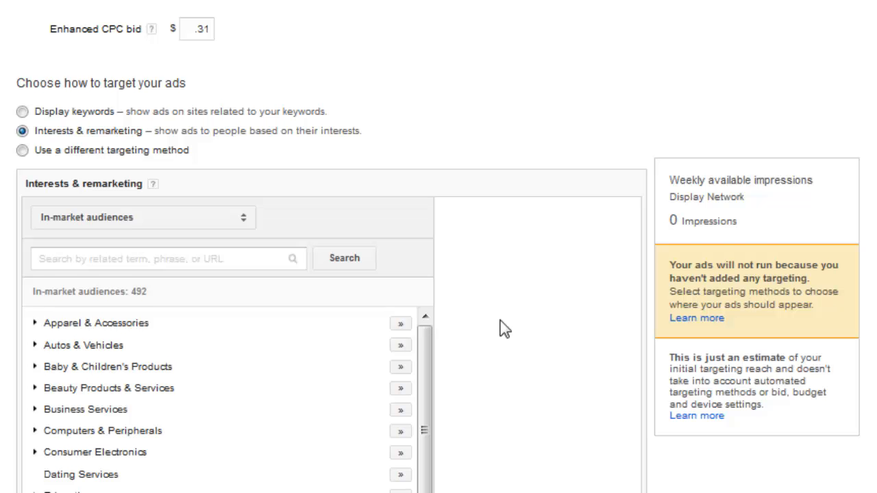
Expand Autos & Vehicles and its Vehicles (Other) subcategory in the in-market audiences to view the available segments
scroll(503, 329, "down", 3)
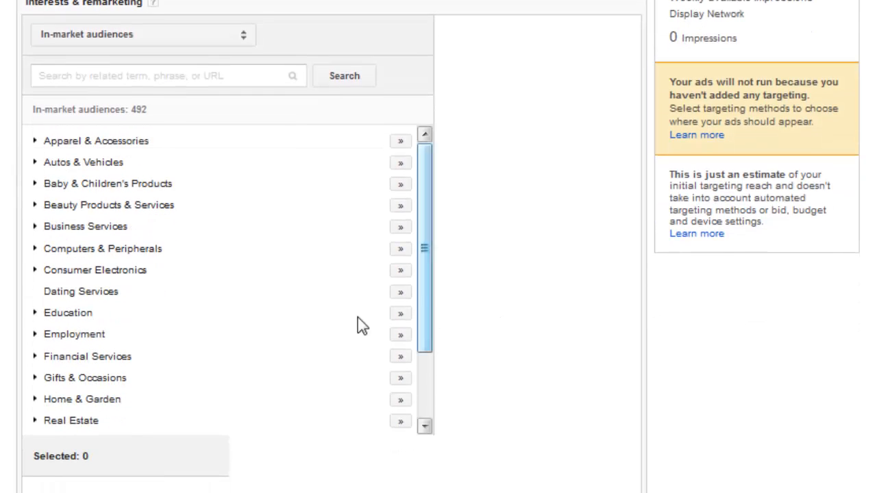
left_click(35, 162)
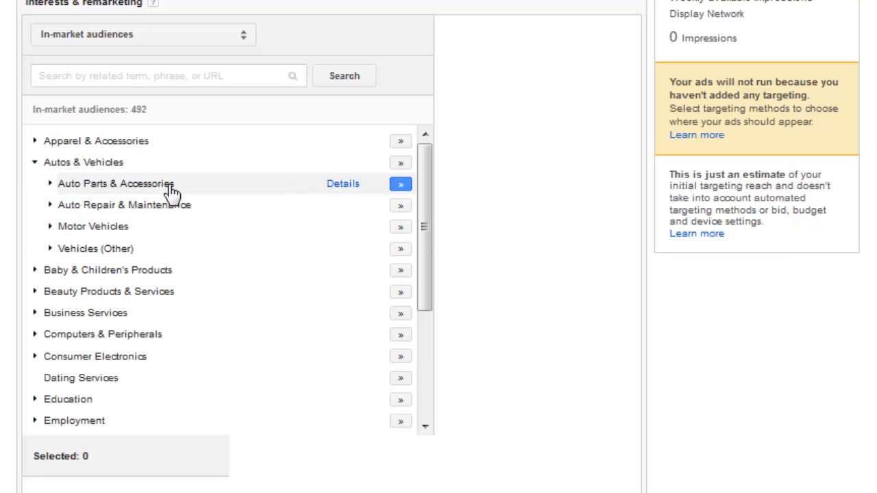
left_click(50, 251)
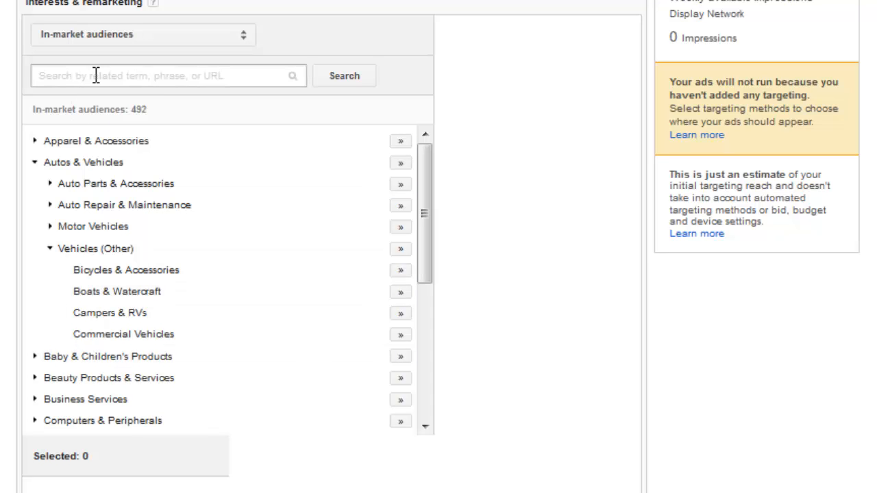
View the Beauty Products & Services in-market segments and change the audience category to Remarketing lists
left_click(36, 162)
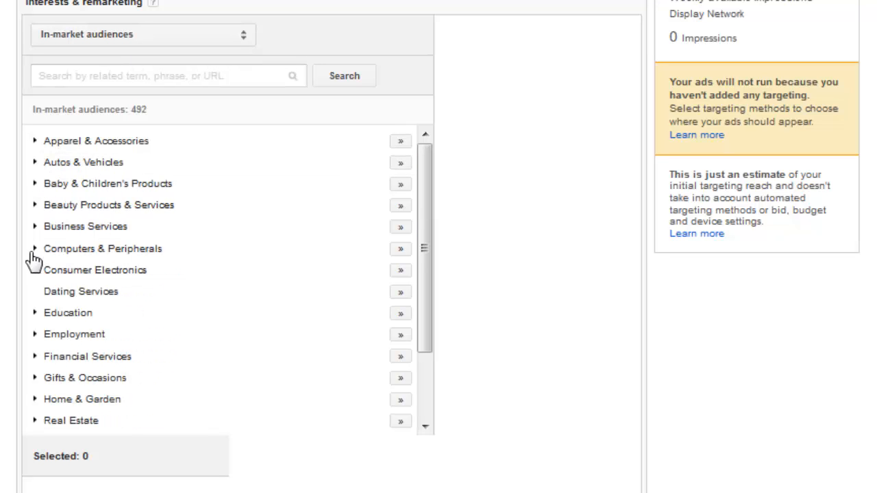
left_click(40, 208)
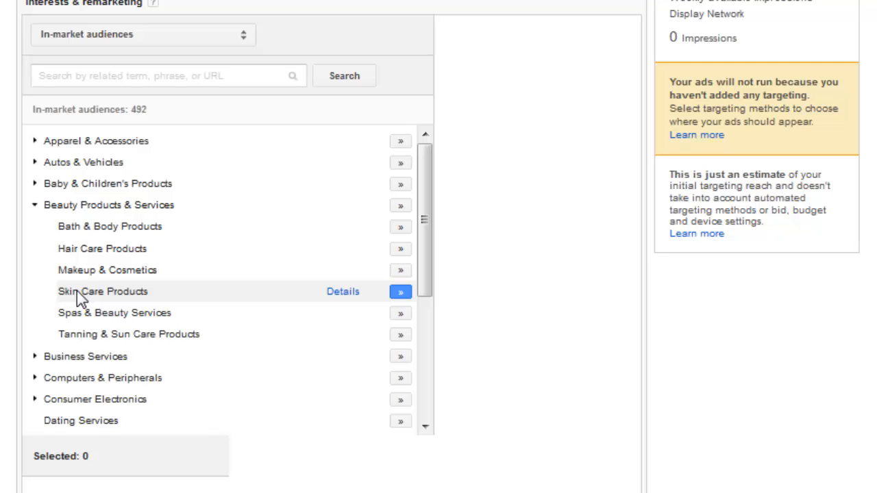
left_click(189, 35)
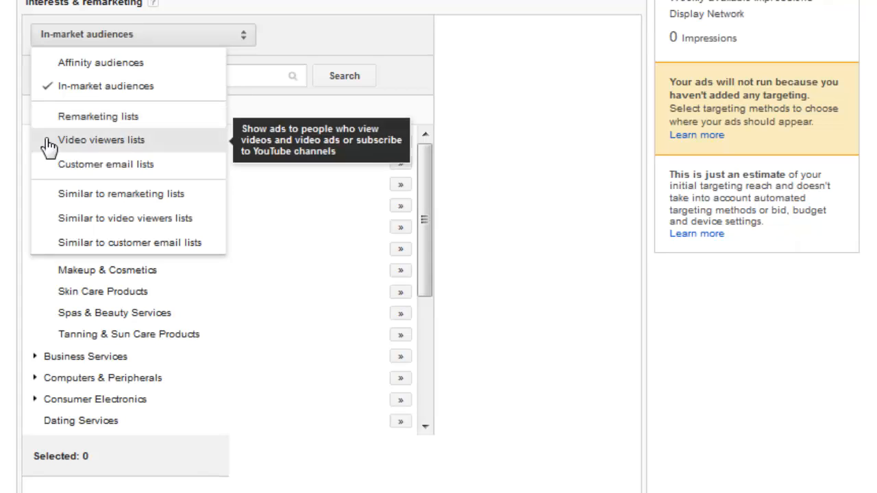
left_click(103, 118)
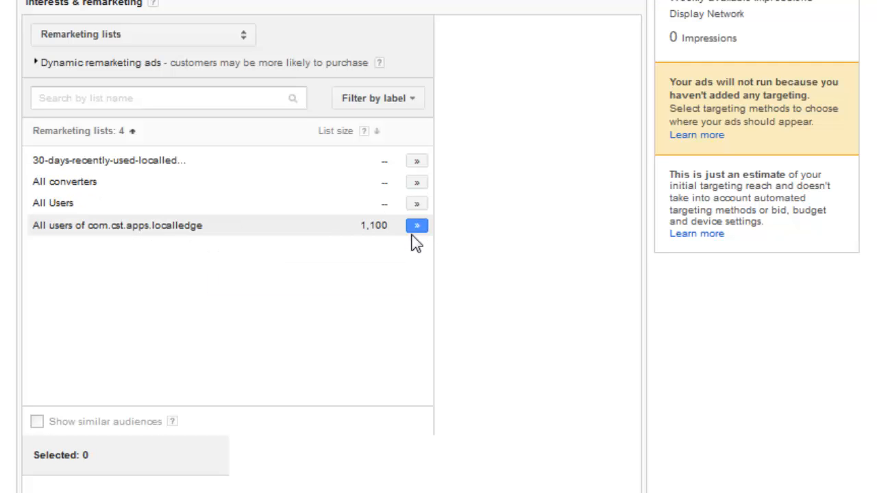
Change the audience category to Video viewers lists to view them, and to Customer email lists
left_click(137, 34)
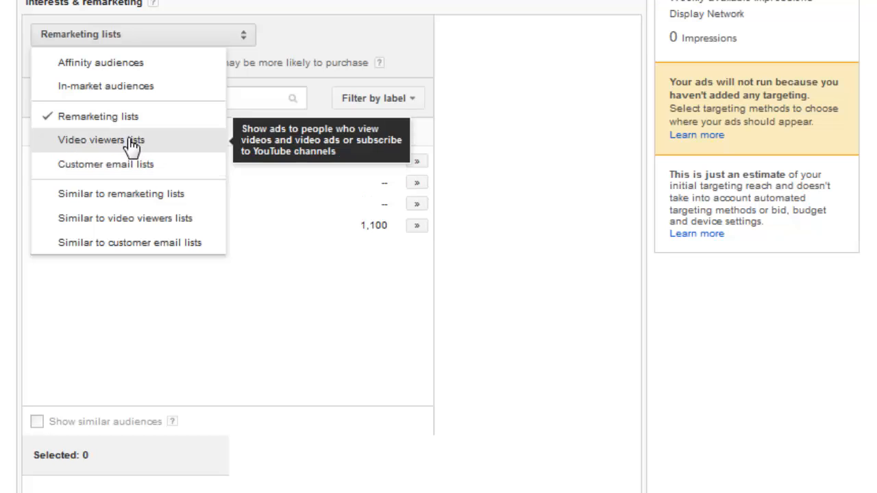
left_click(132, 142)
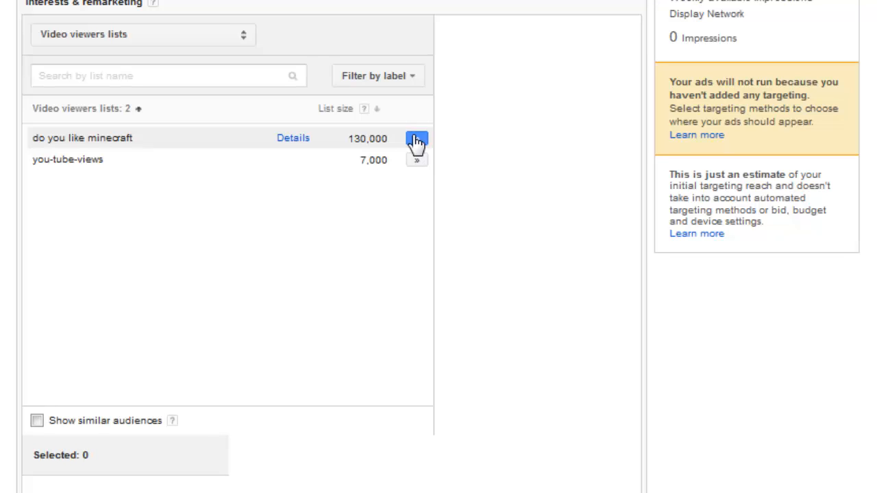
left_click(144, 34)
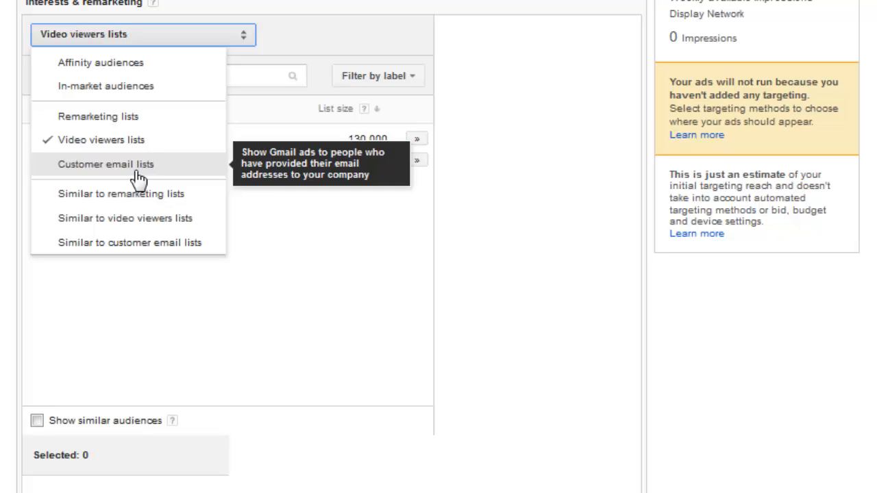
left_click(137, 178)
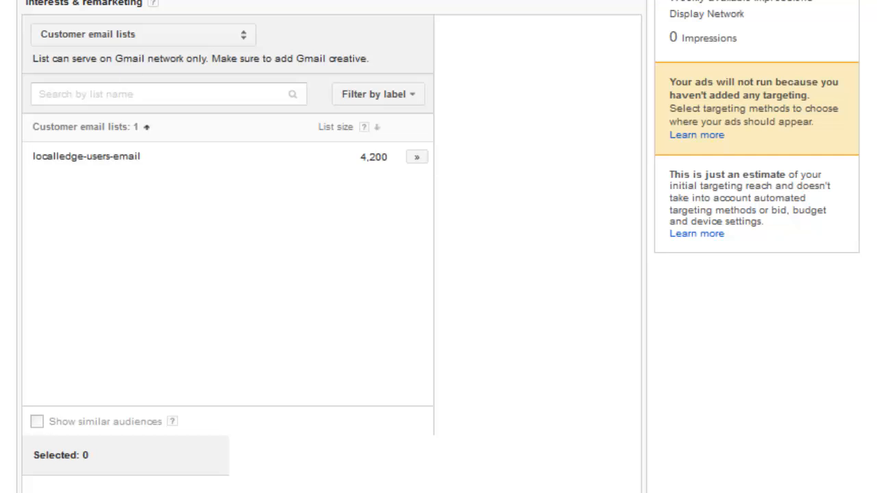
View the Similar to customer email lists category and check the other available audience categories
left_click(138, 35)
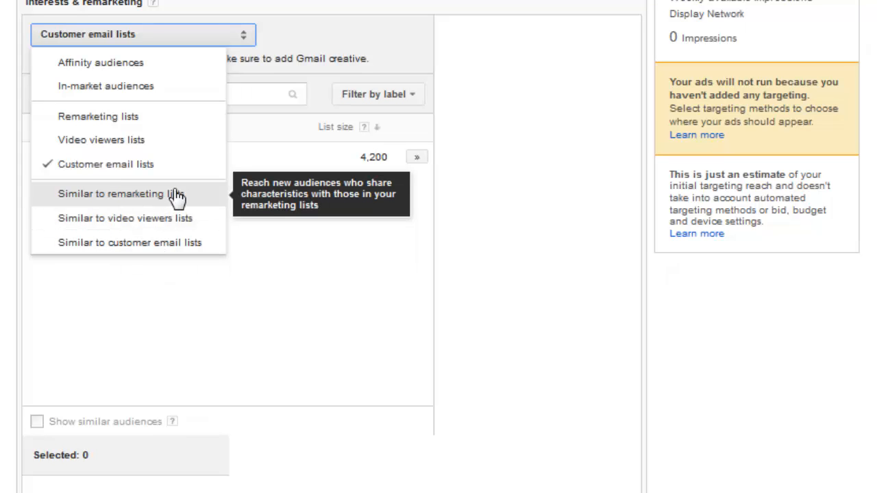
left_click(89, 252)
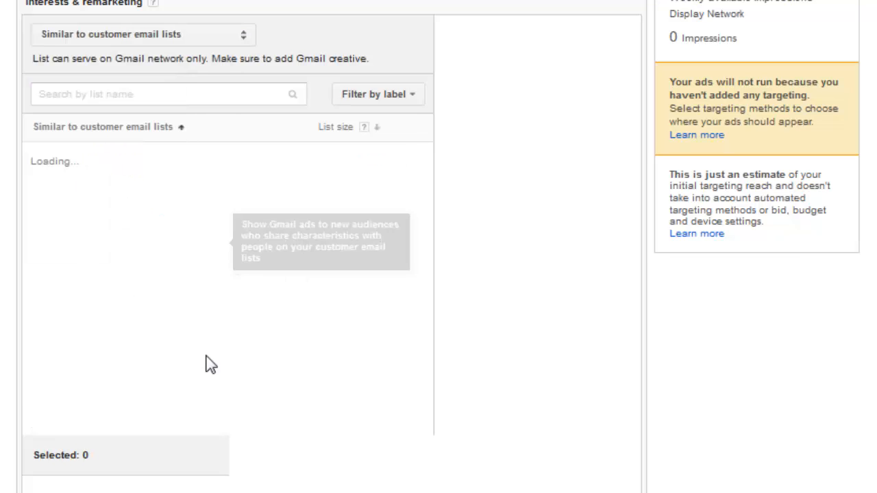
left_click(130, 34)
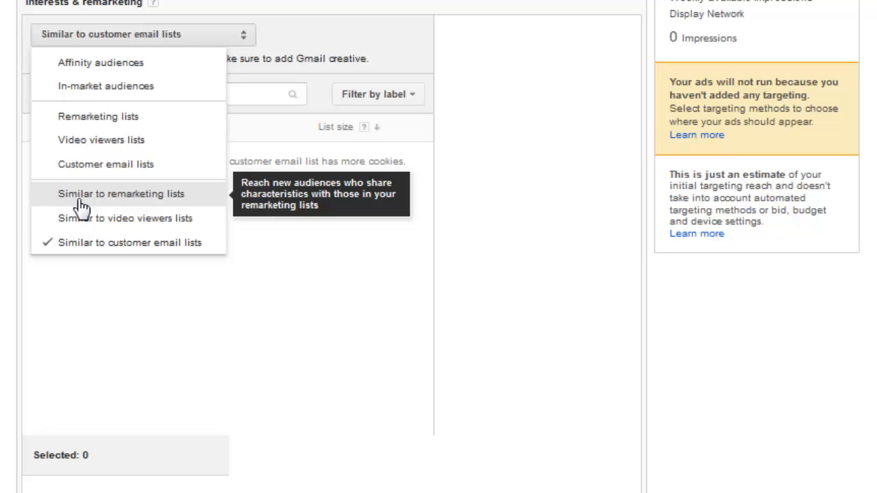
left_click(540, 75)
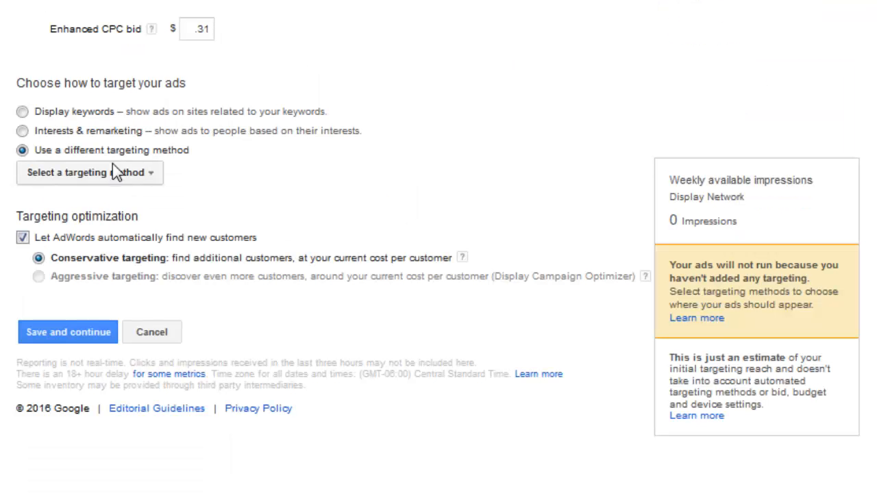
Switch to a different targeting method, choose Topics, and search the topics for dental
left_click(116, 177)
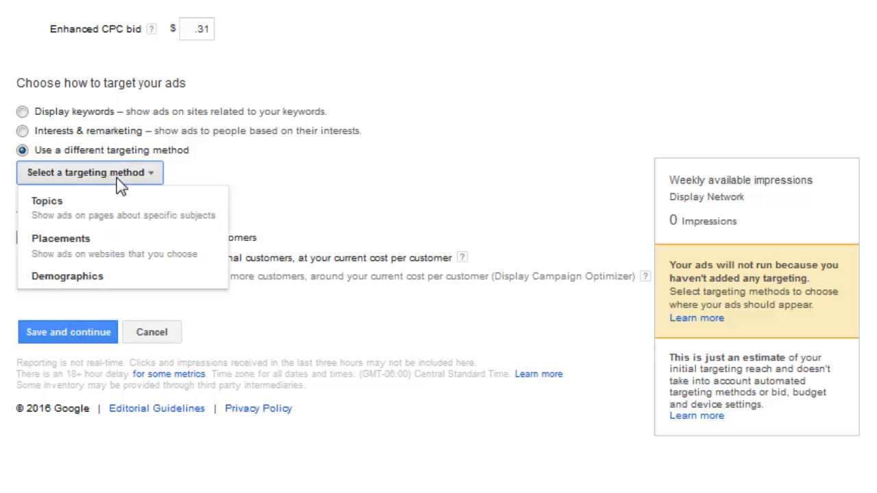
left_click(89, 218)
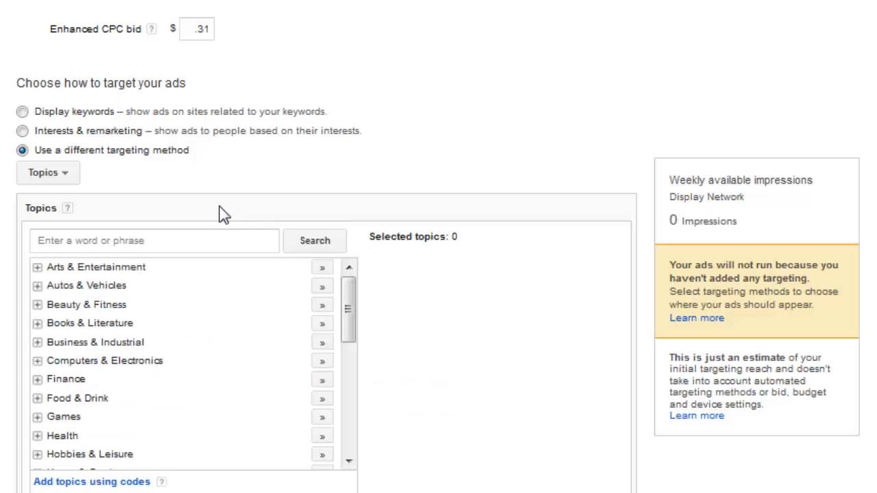
scroll(446, 146, "down", 2)
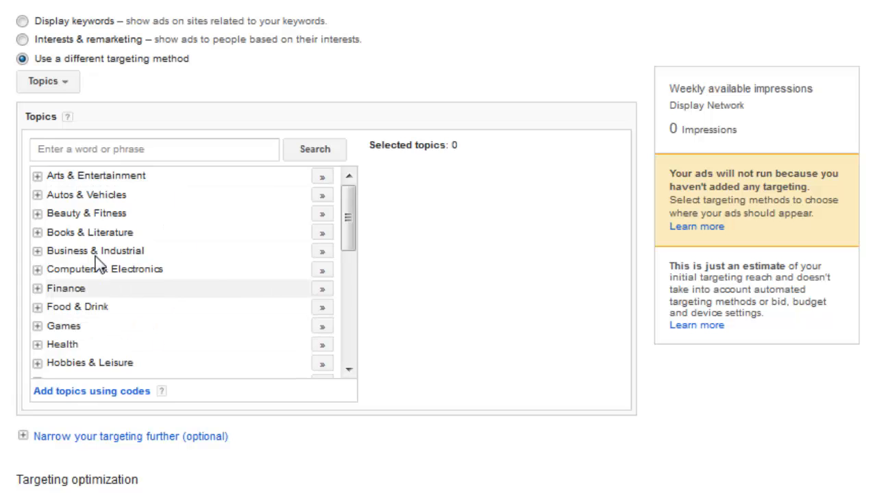
left_click(133, 140)
type("dental")
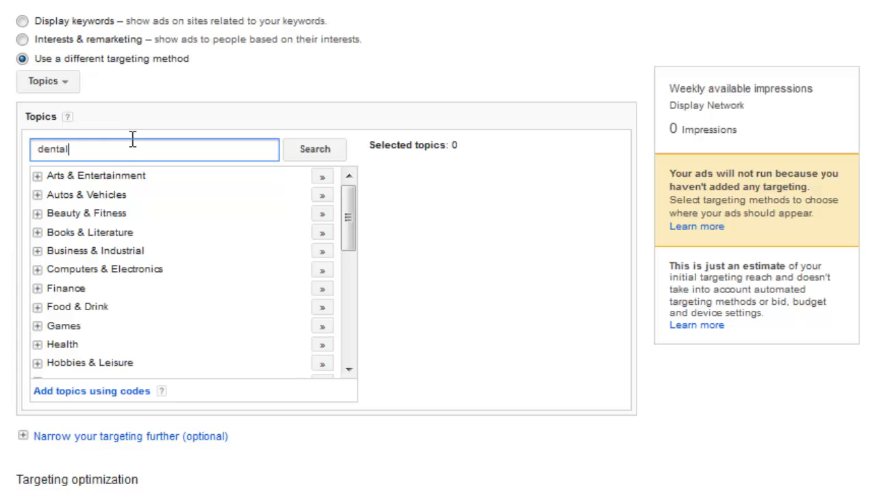
left_click(314, 148)
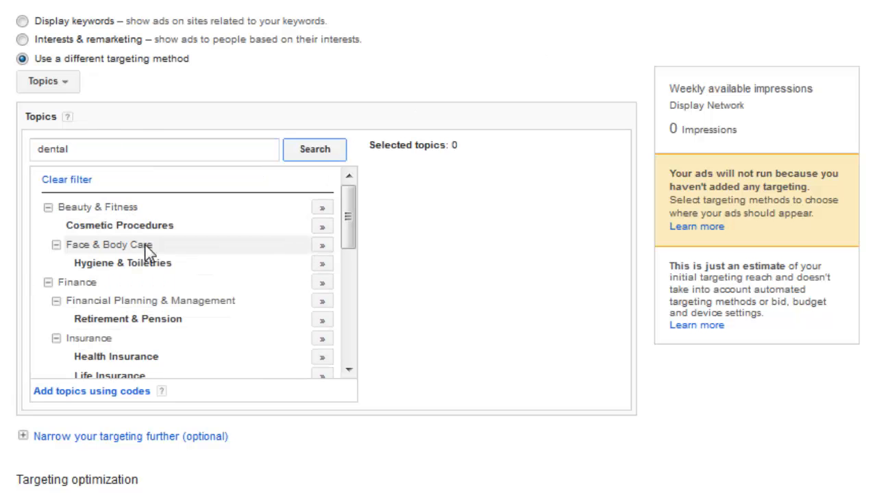
Add Oral & Dental Care under Health to the selected topics and look through the other matching topics
scroll(220, 319, "down", 2)
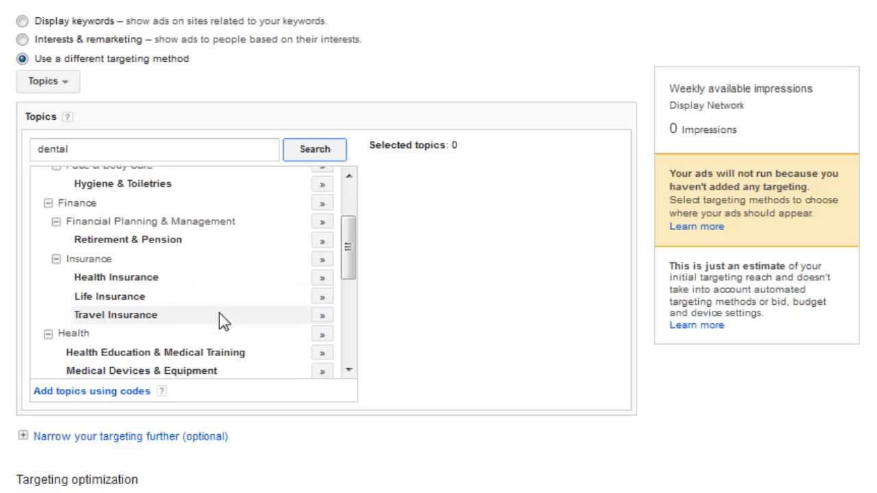
scroll(219, 319, "down", 2)
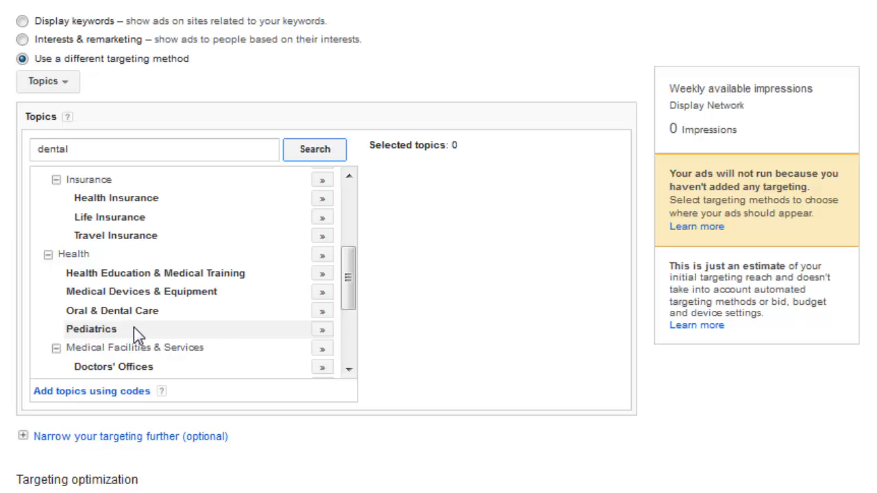
left_click(322, 312)
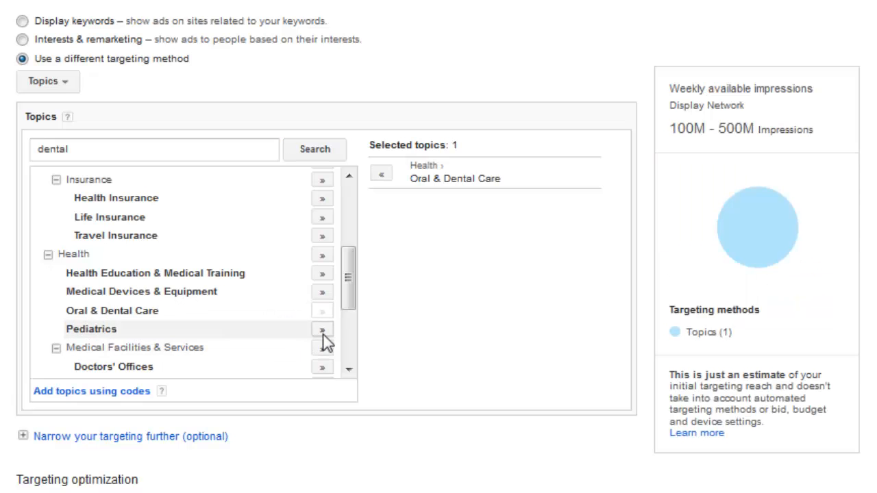
scroll(322, 344, "down", 3)
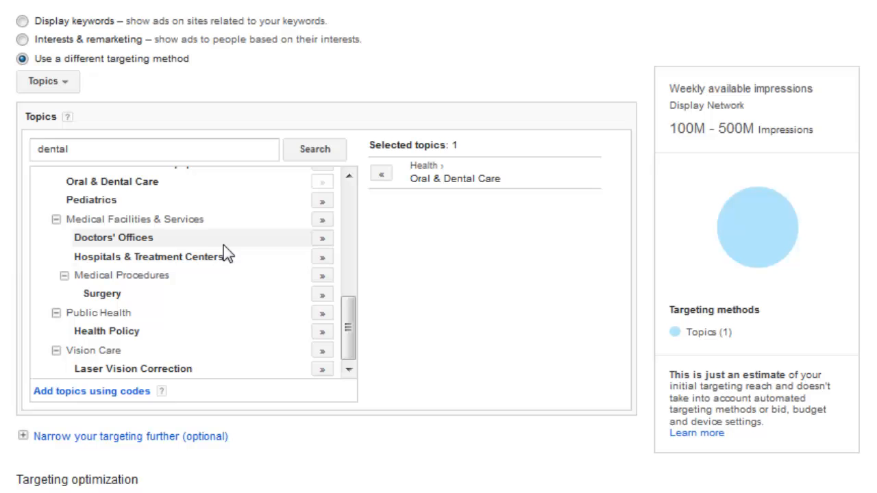
scroll(230, 274, "down", 3)
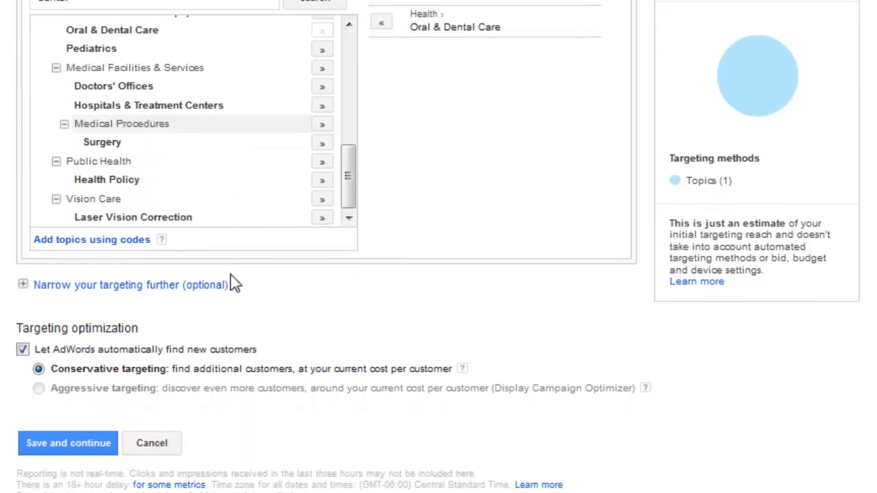
scroll(320, 274, "up", 3)
scroll(280, 215, "up", 5)
scroll(281, 215, "up", 1)
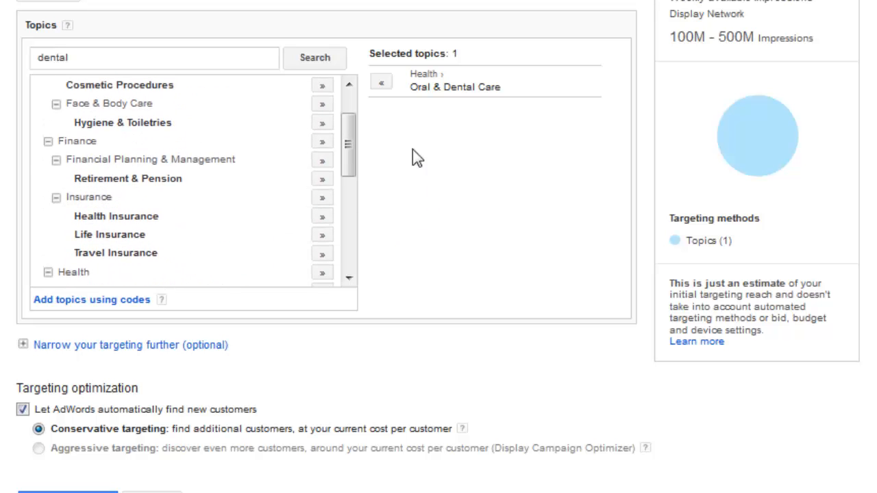
left_click(415, 88)
left_click_drag(444, 86, 503, 87)
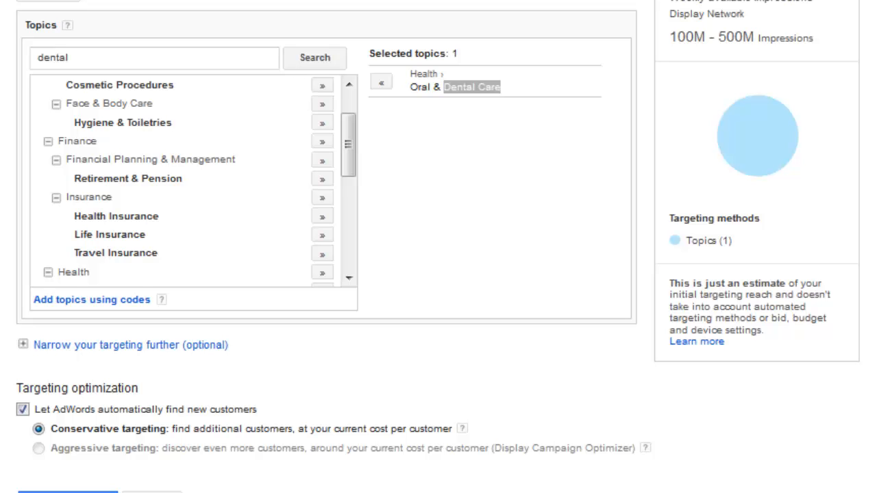
Change the targeting method to Placements and search the websites for dental
left_click(63, 1)
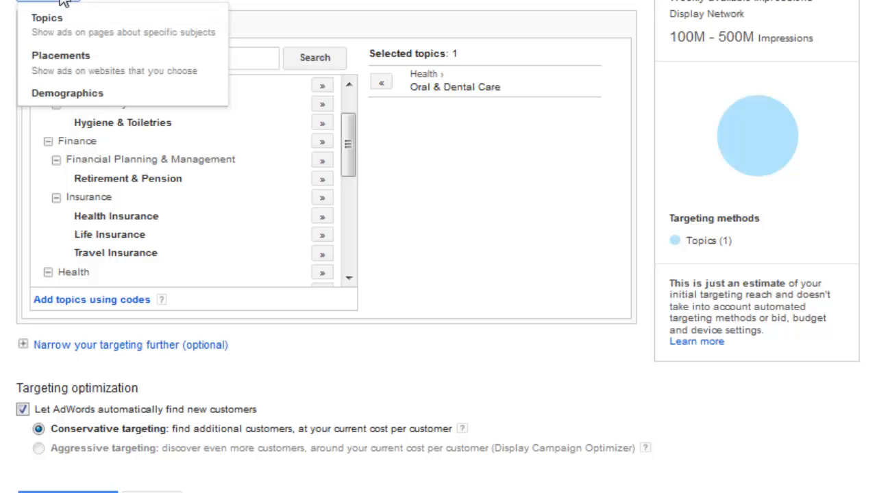
left_click(70, 71)
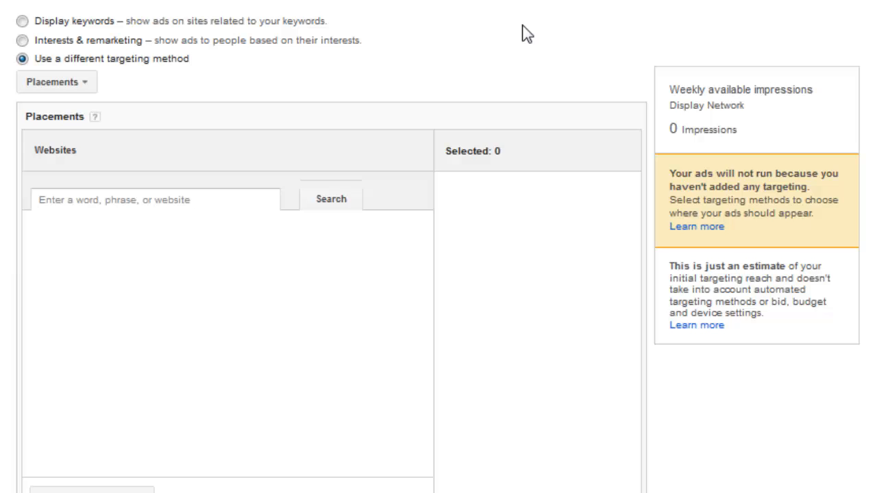
scroll(525, 33, "down", 3)
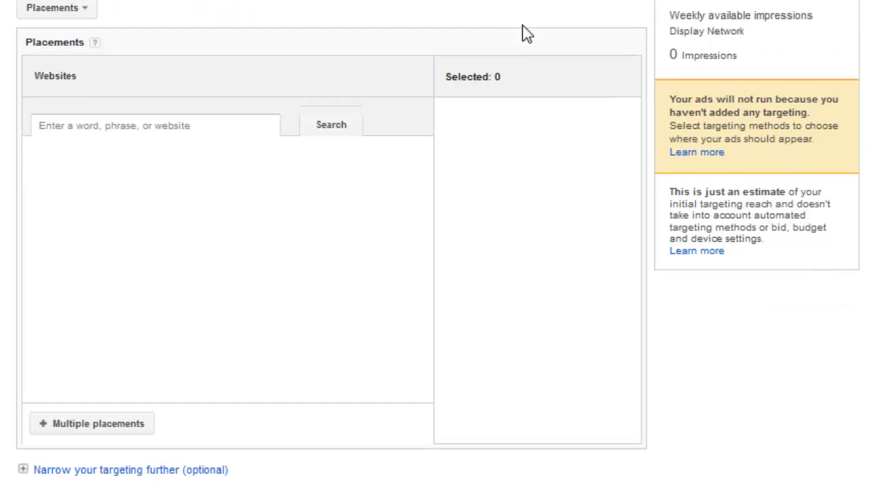
left_click(90, 108)
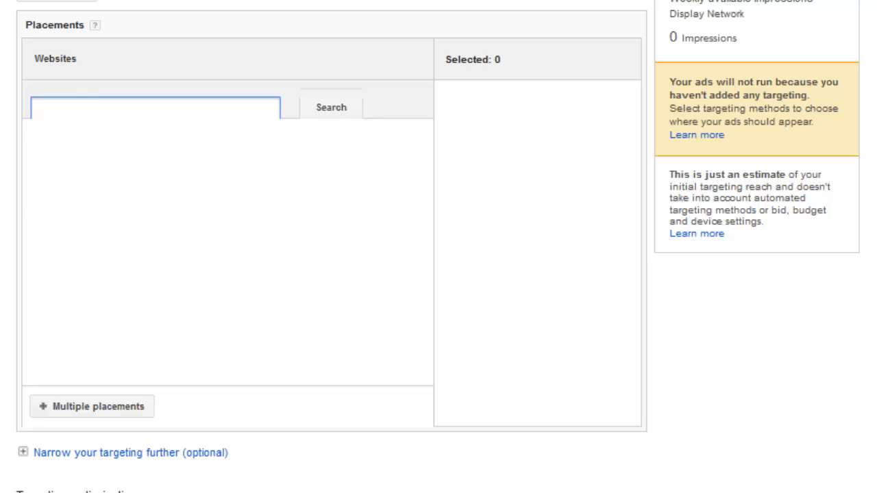
type("dental")
key("Return")
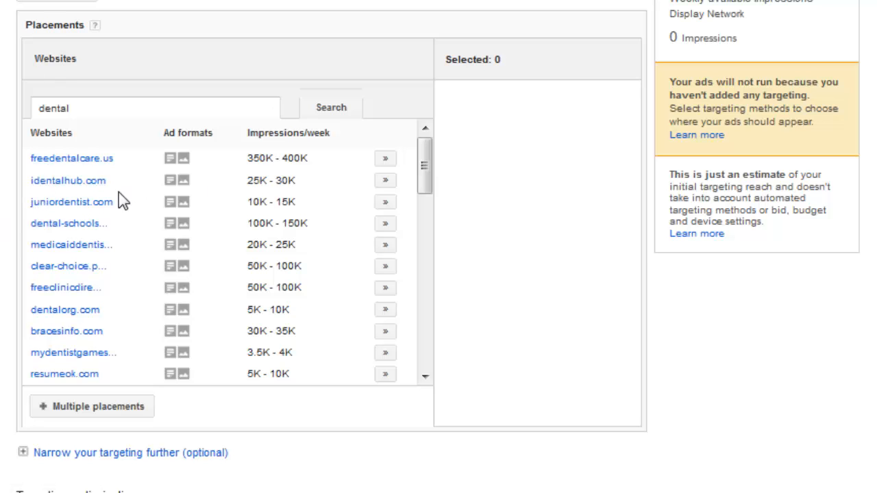
Add identalhub.com to the selected placements and view its supported image ad formats
left_click(385, 181)
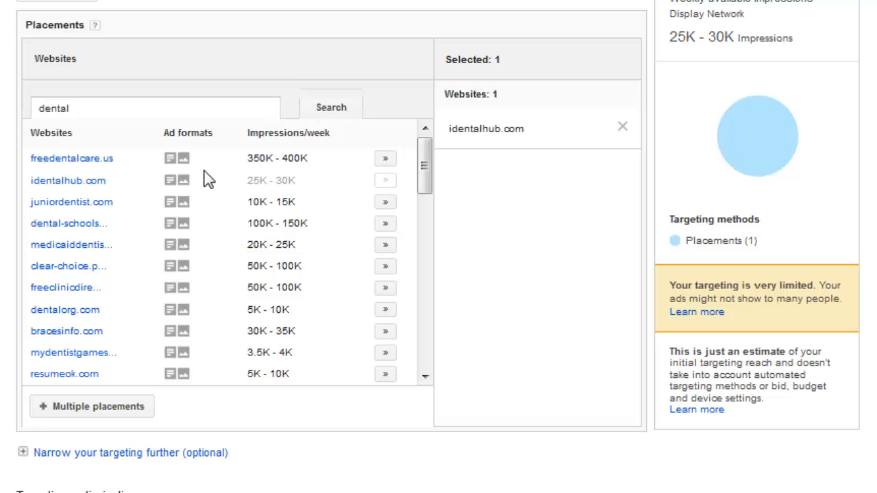
mouse_move(180, 186)
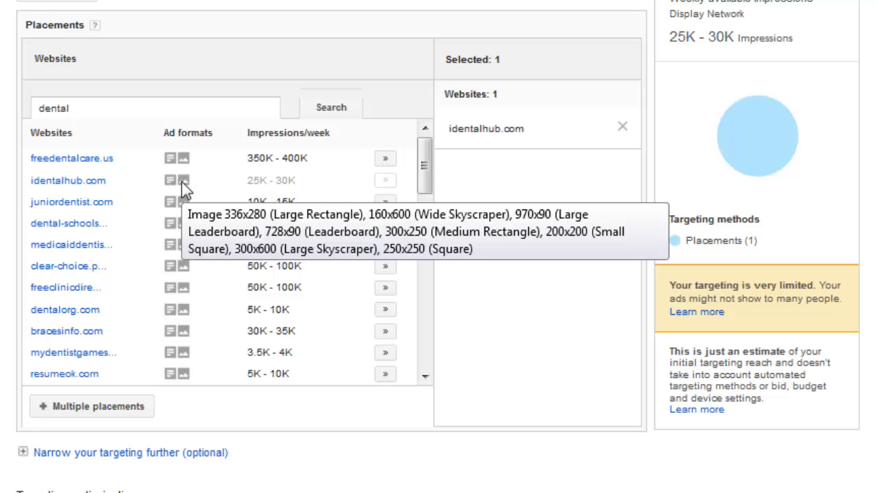
Change the targeting method to Demographics and limit the gender to Female by excluding Male and Unknown
left_click(58, 1)
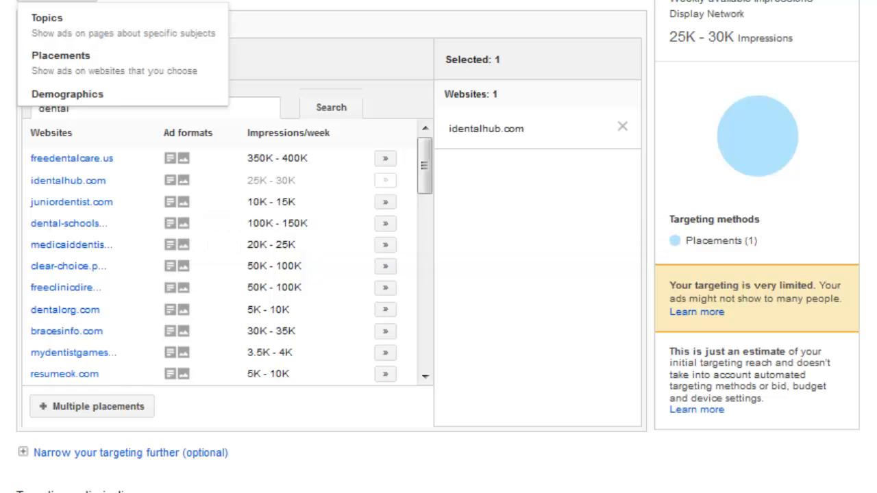
left_click(90, 98)
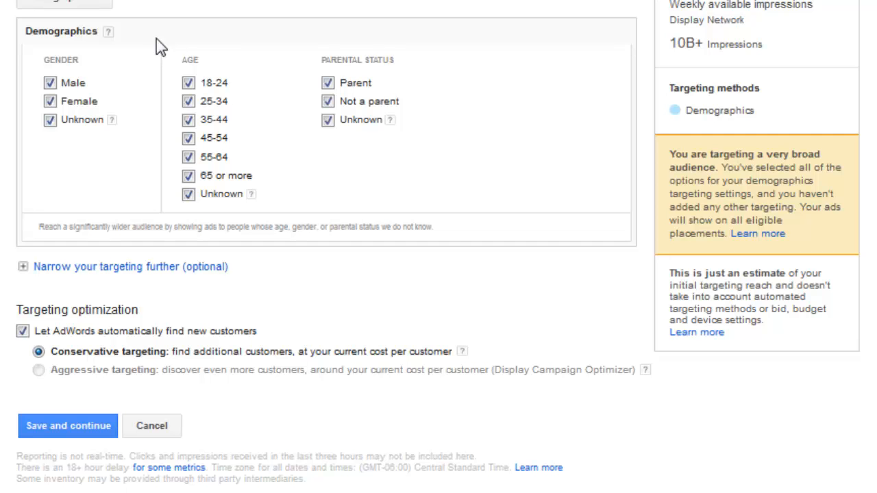
left_click(50, 83)
left_click(52, 121)
Exclude the 18-24 and Unknown age groups and limit the parental status to Parent
left_click(188, 83)
left_click(188, 100)
left_click(188, 102)
left_click(189, 195)
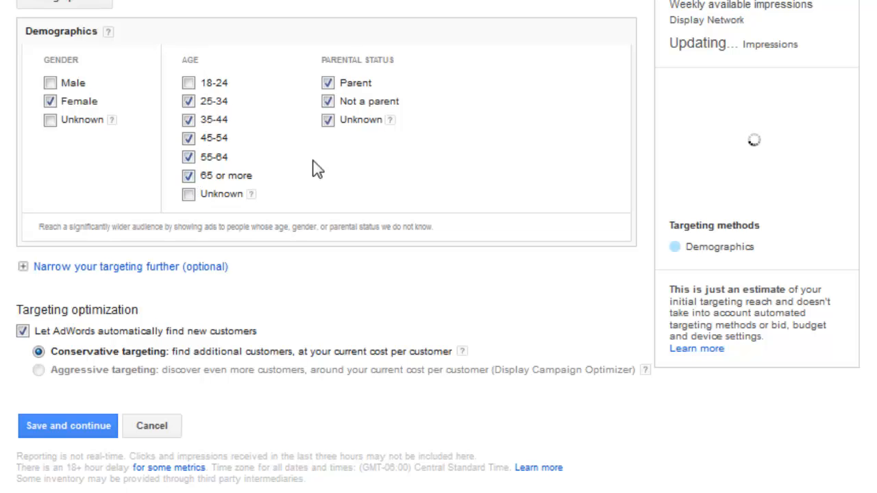
left_click(327, 101)
left_click(327, 121)
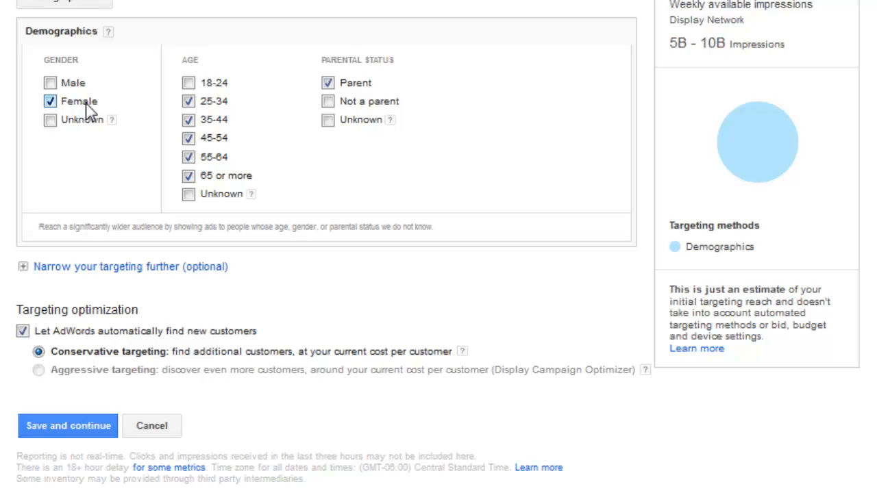
Widen the demographics to include Male, Not a parent and the Unknown parental status
left_click(49, 100)
left_click(50, 83)
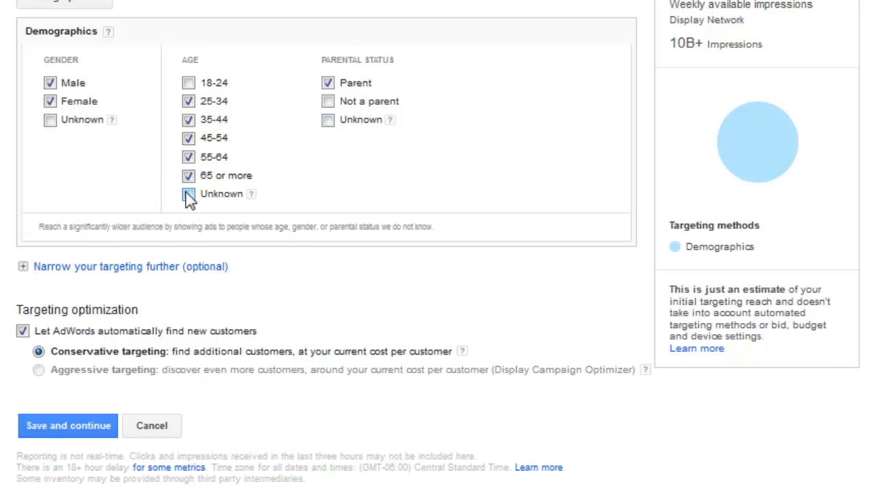
left_click(328, 101)
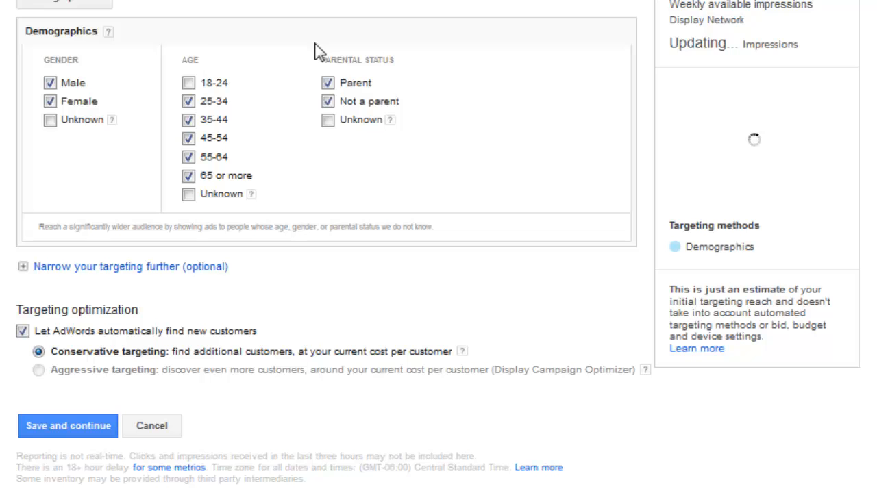
left_click(328, 120)
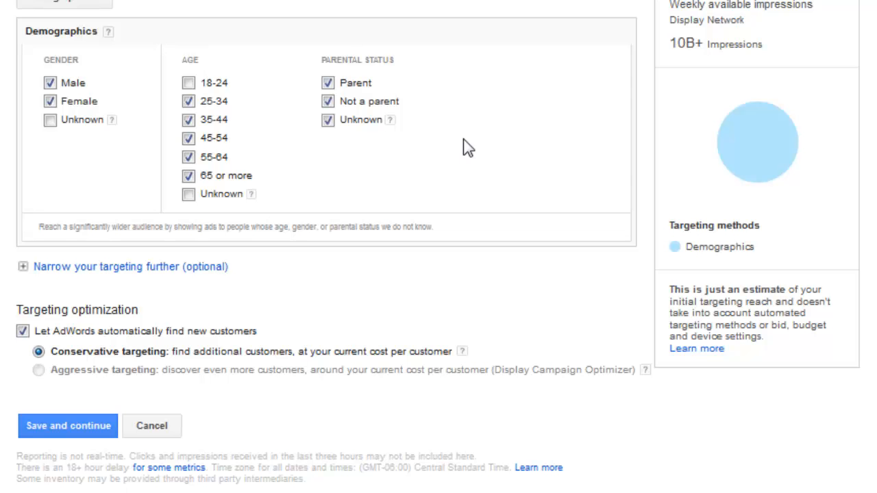
Limit the gender to Female and the parental status to Parent again
left_click(328, 119)
left_click(50, 83)
left_click(328, 102)
left_click(328, 120)
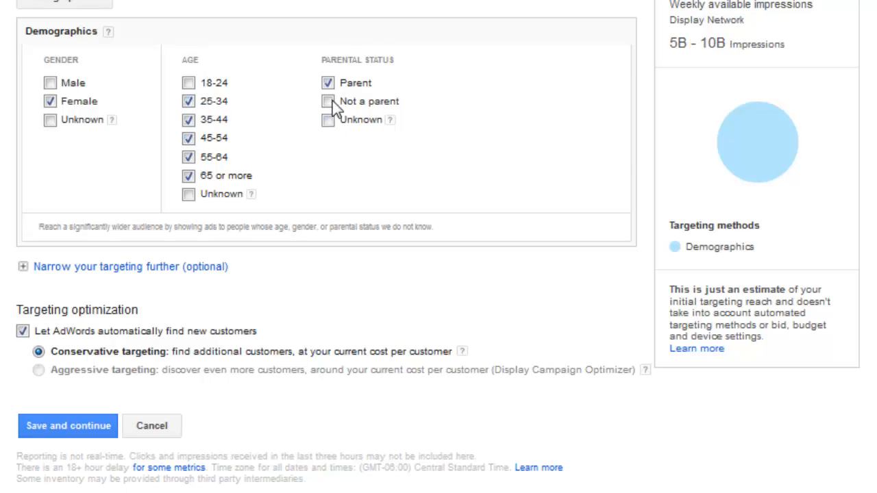
Narrow the demographic targeting further by Topics with Oral & Dental Care, and check the weekly available impressions estimate
left_click(54, 272)
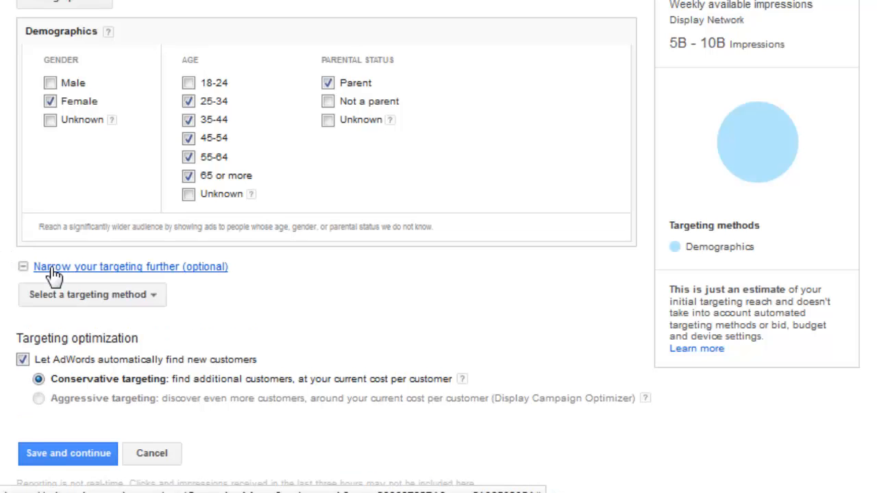
left_click(133, 294)
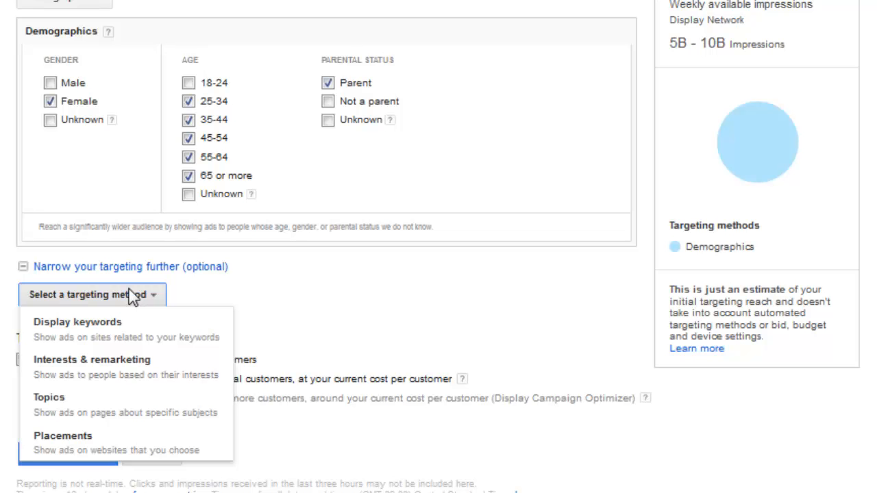
left_click(129, 418)
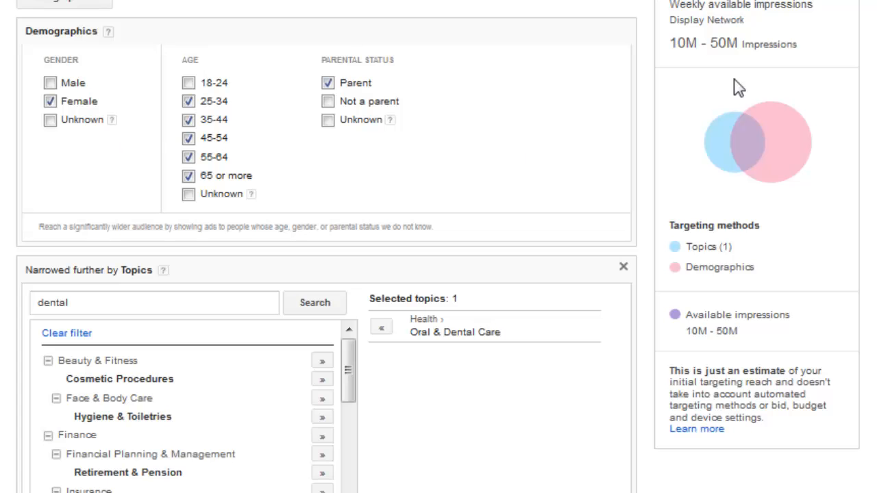
left_click_drag(675, 41, 737, 43)
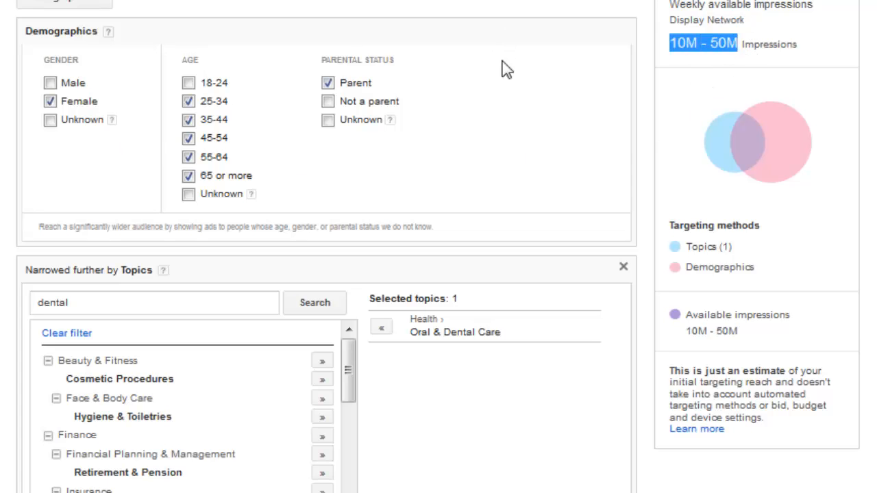
left_click(456, 337)
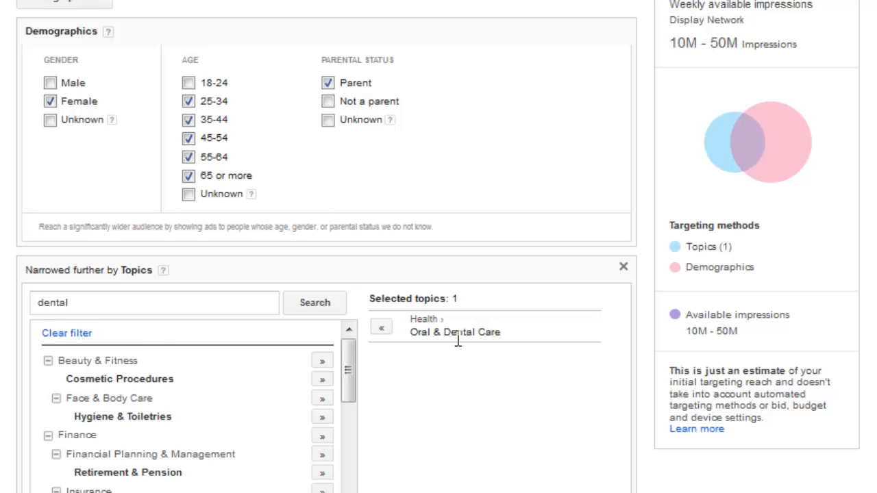
scroll(454, 204, "down", 1)
scroll(452, 204, "down", 2)
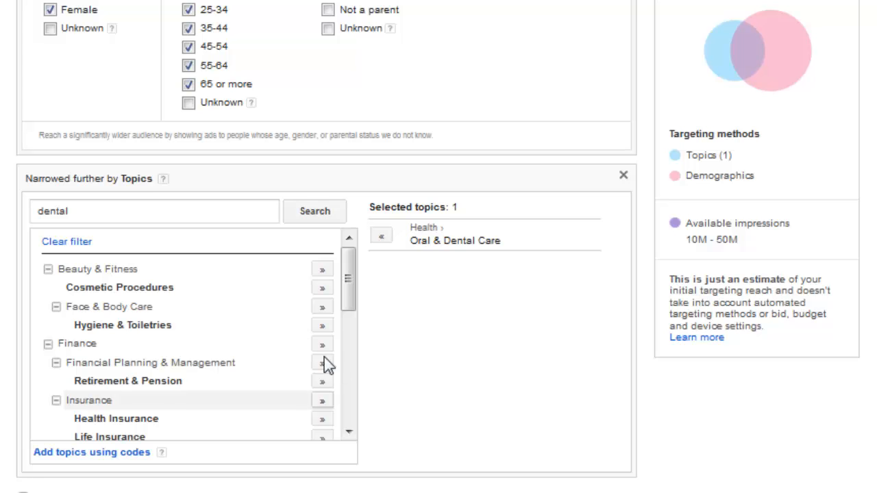
left_click_drag(411, 243, 527, 235)
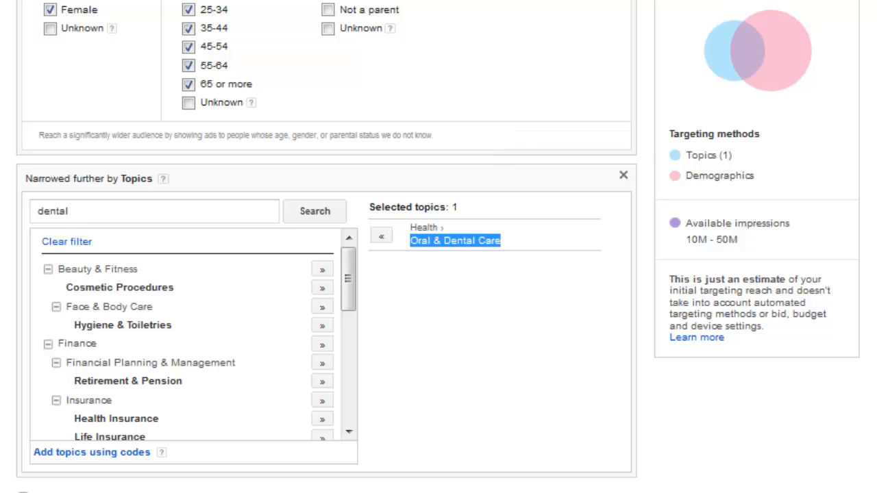
Rename the ad group as female-parent-topics-dental, then save it and continue to the ad creation stage
scroll(439, 274, "up", 4)
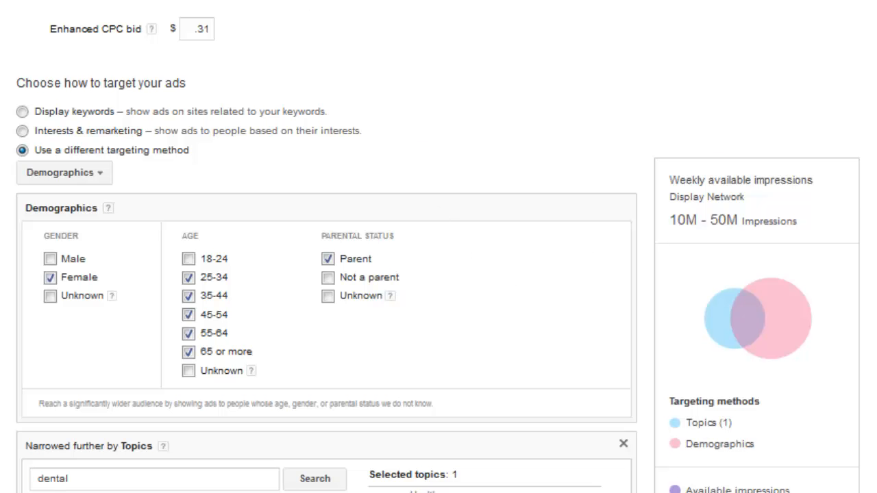
scroll(182, 25, "up", 1)
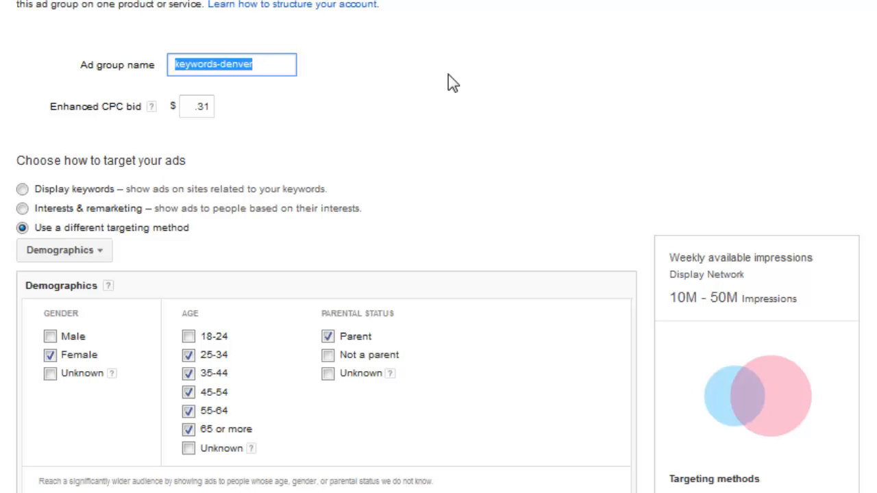
type("female-parent")
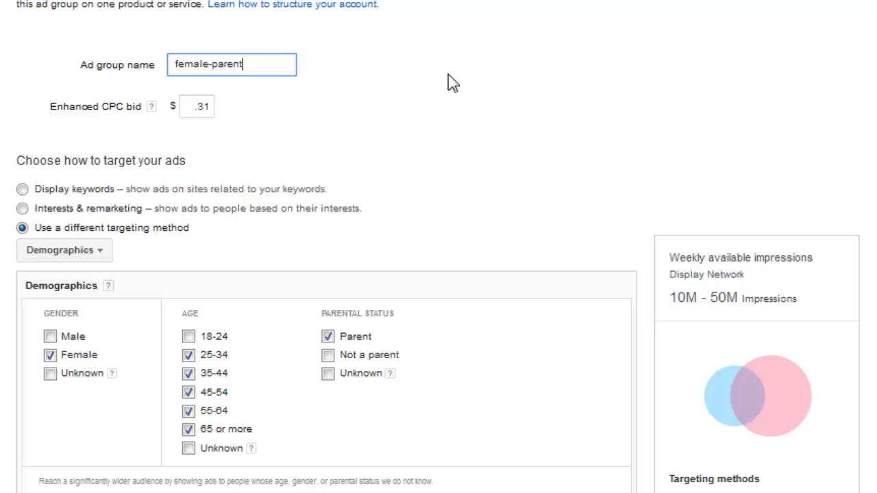
type("-topics-dental")
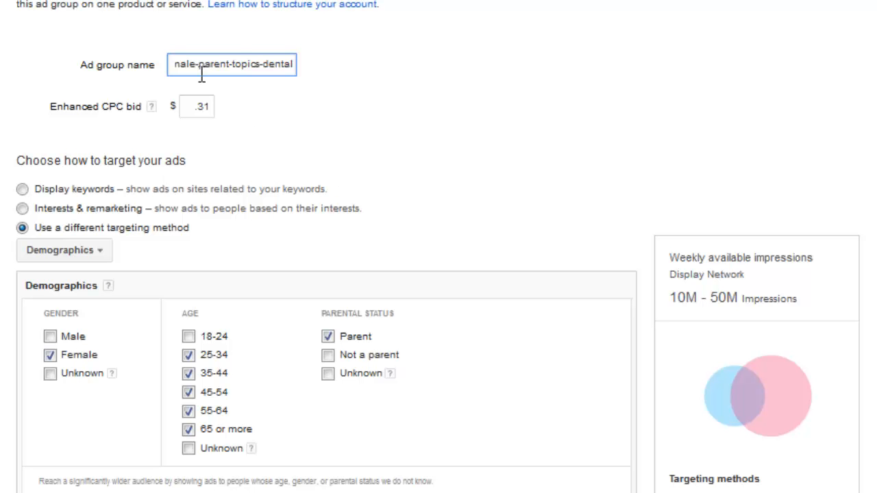
left_click_drag(235, 59, 38, 15)
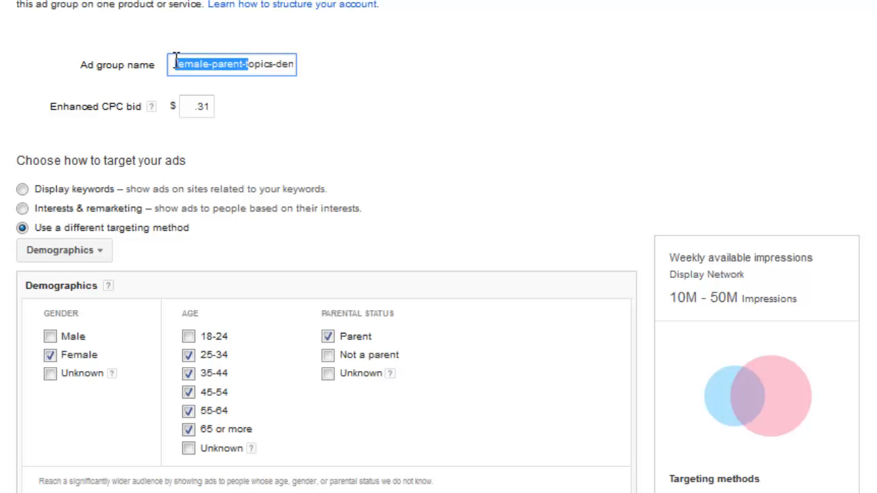
left_click_drag(247, 64, 315, 67)
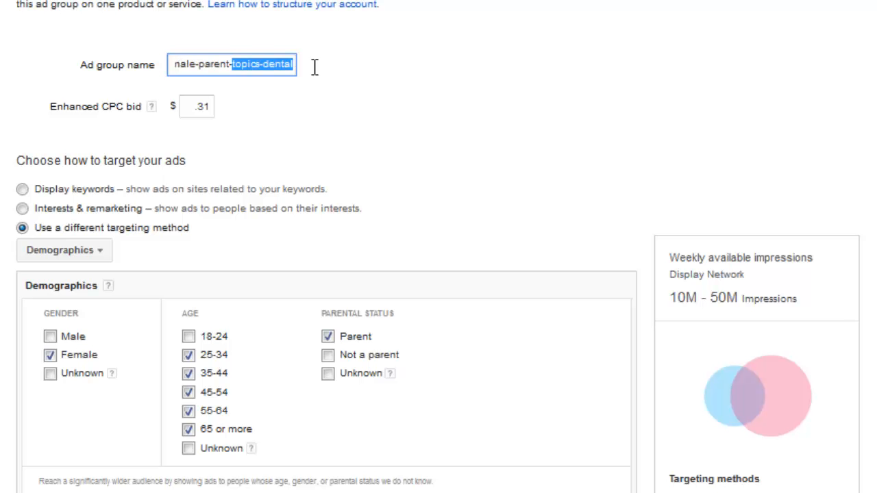
left_click(250, 65)
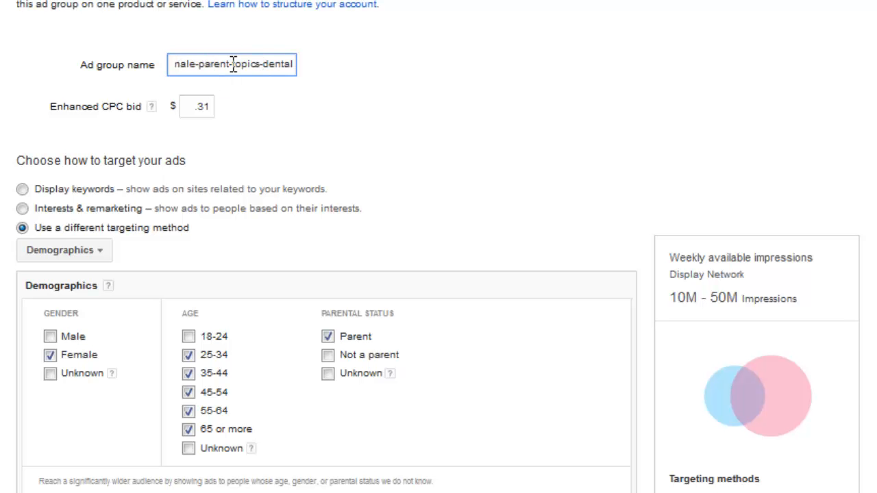
left_click(351, 117)
scroll(404, 221, "down", 10)
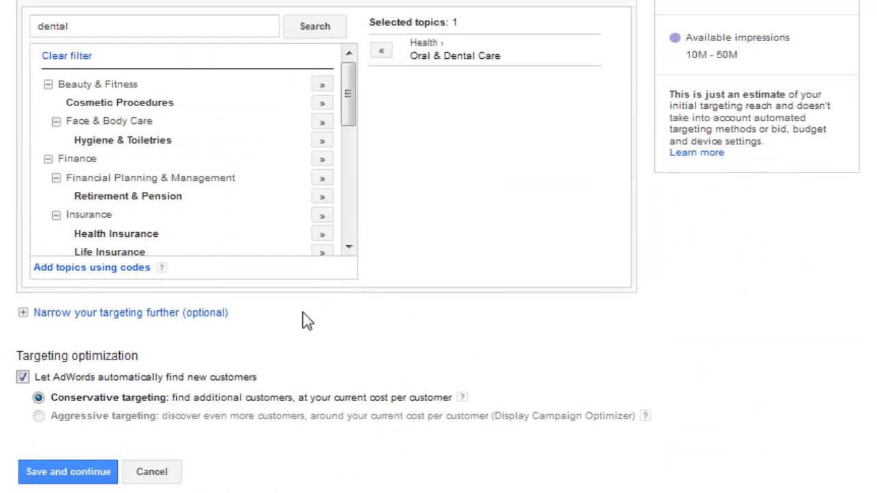
left_click(72, 476)
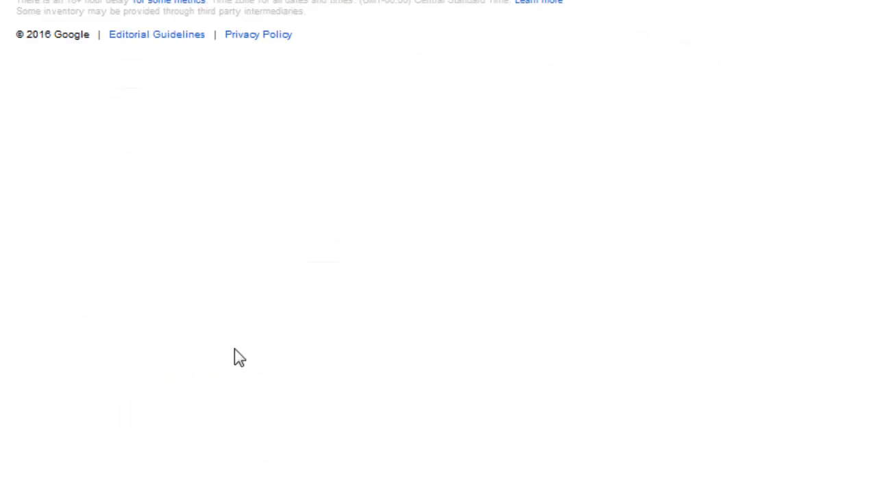